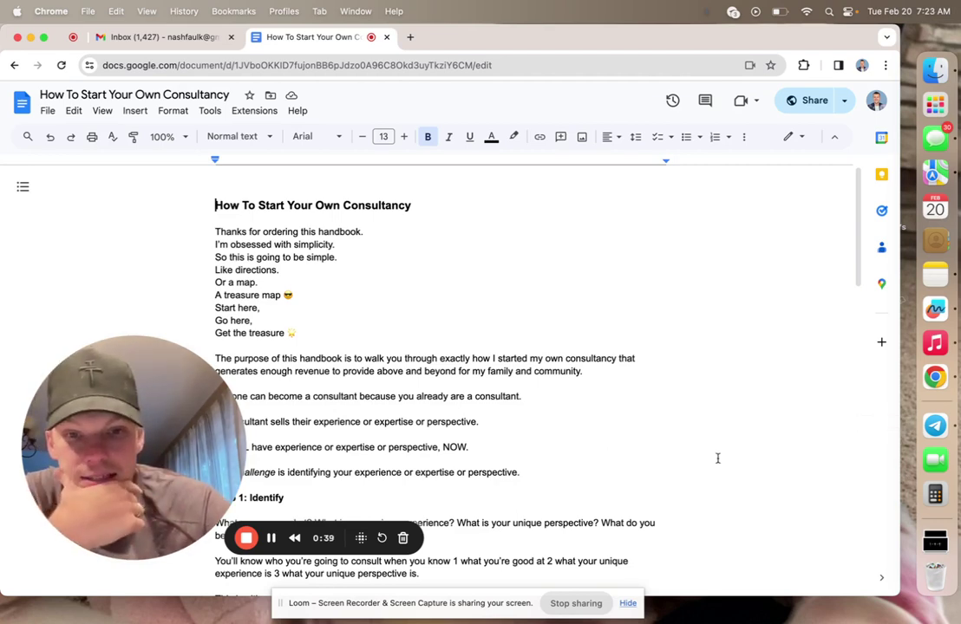
Skim the handbook from its introduction down to Step 4 and return to its beginning
scroll(716, 457, down, 5)
scroll(717, 458, down, 2)
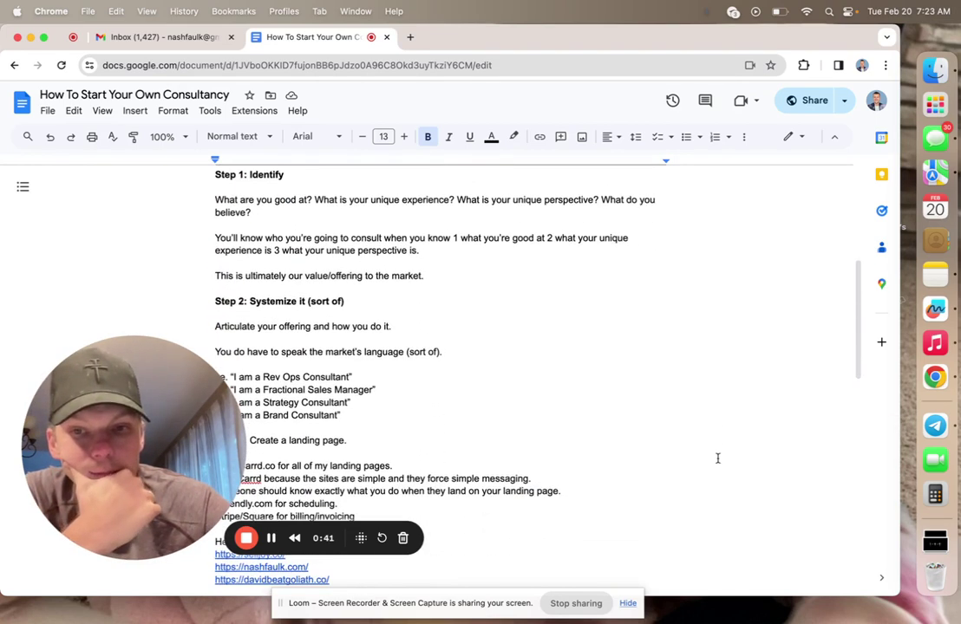
scroll(717, 458, down, 3)
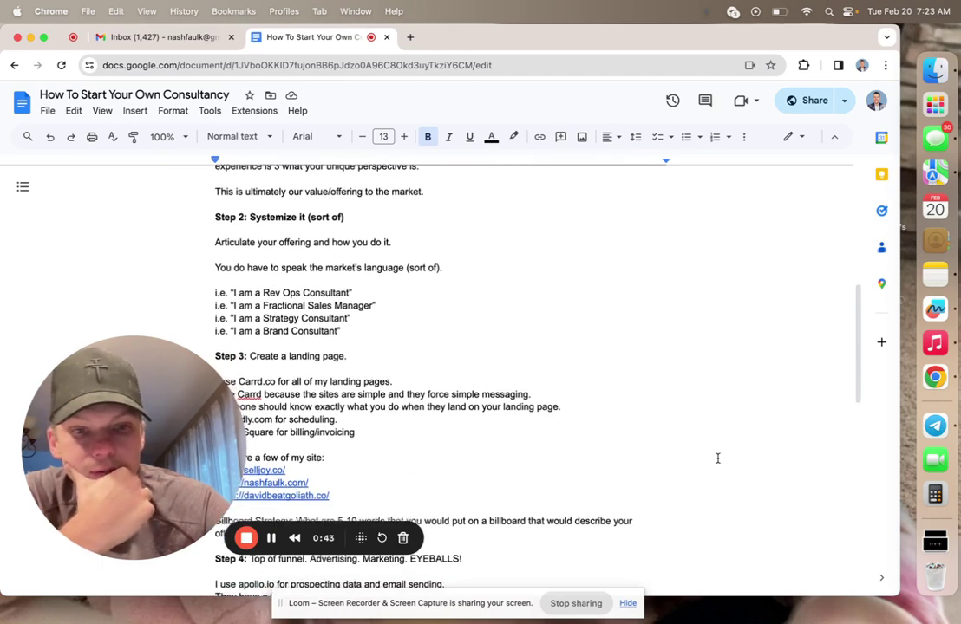
scroll(717, 458, down, 1)
scroll(386, 343, up, 10)
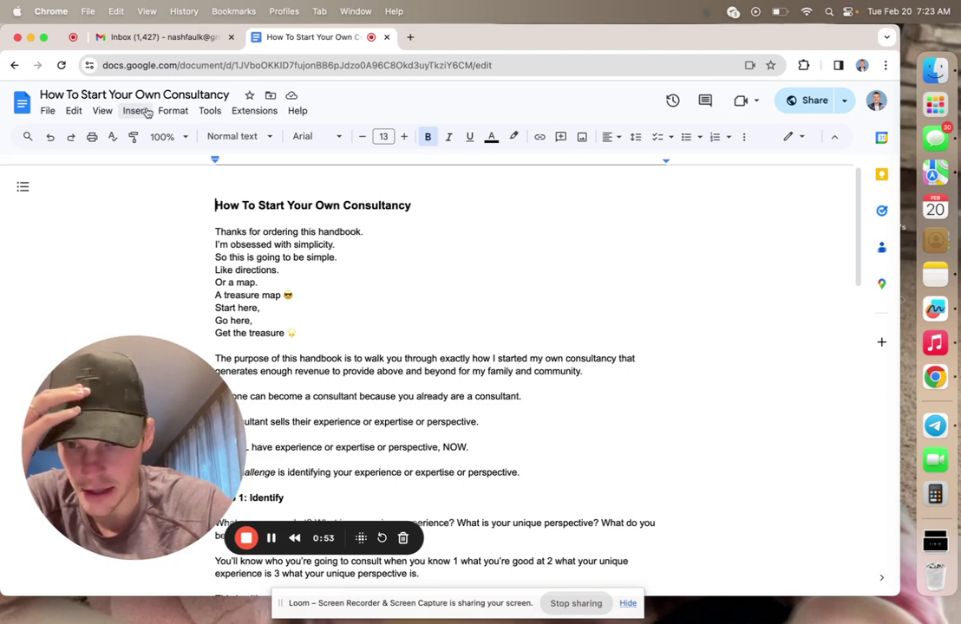
Change the document's file title to "How To Become A Consultant, Freelancer,", keeping only the opening words "How To"
click(133, 94)
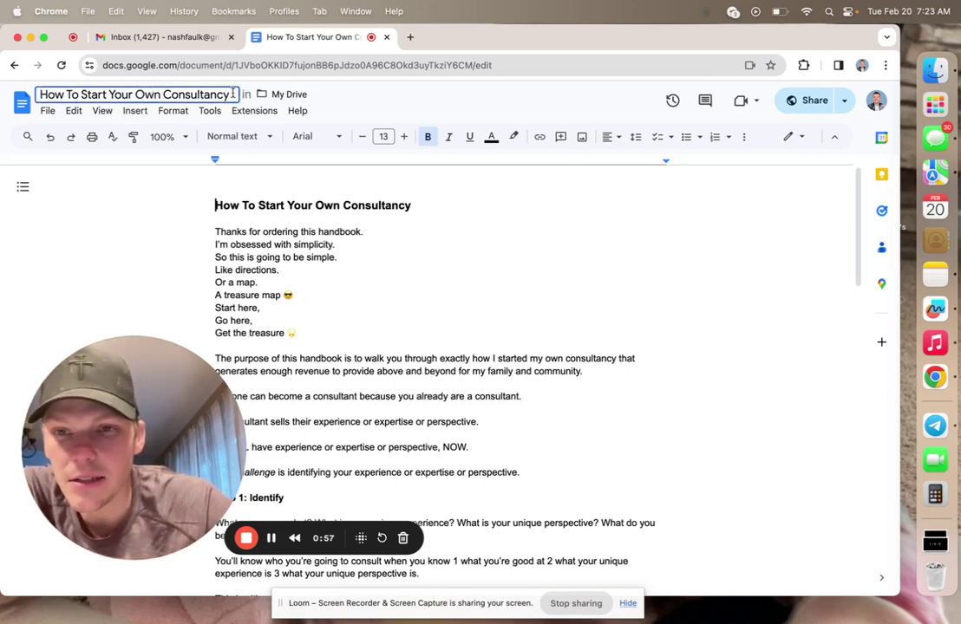
drag(232, 95, 182, 104)
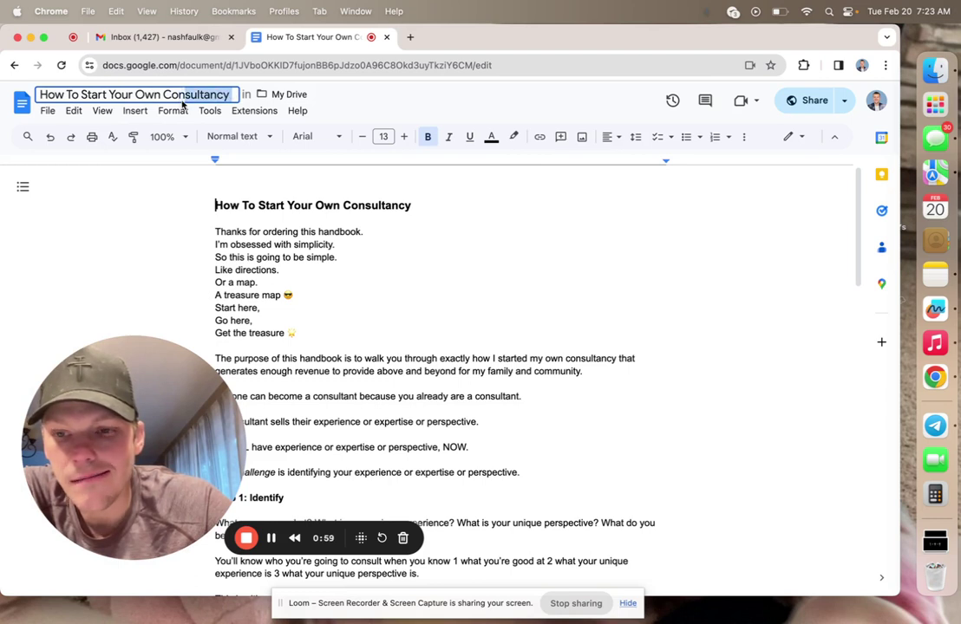
click(230, 95)
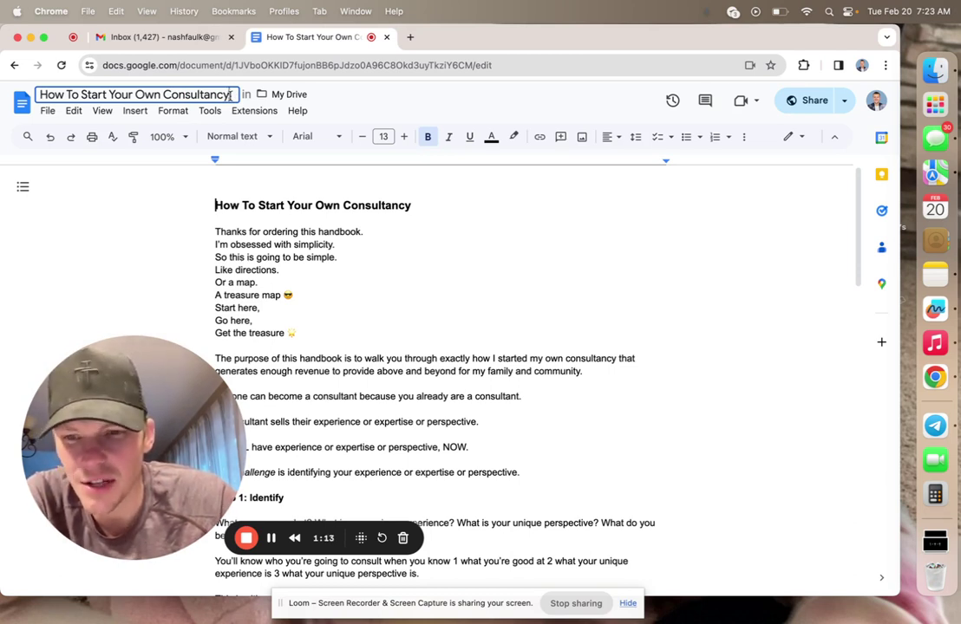
drag(230, 96, 95, 96)
key(BackSpace)
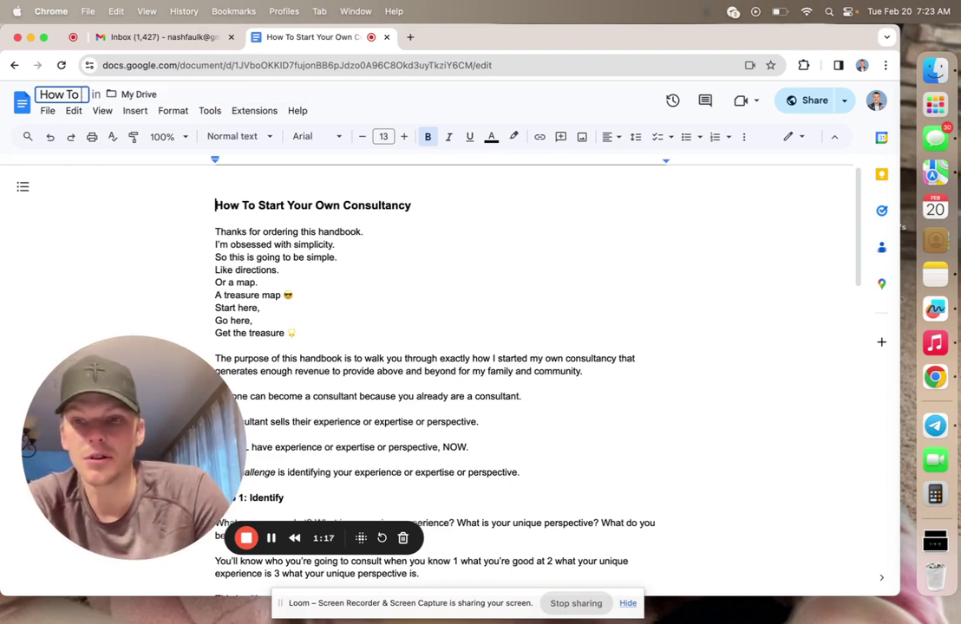
text(Become)
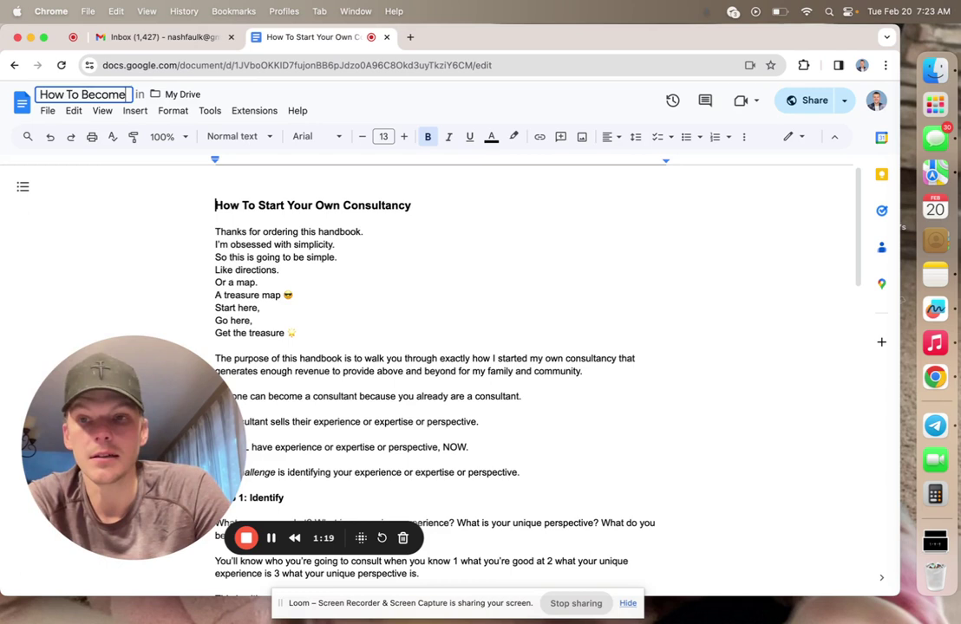
text( A Cons)
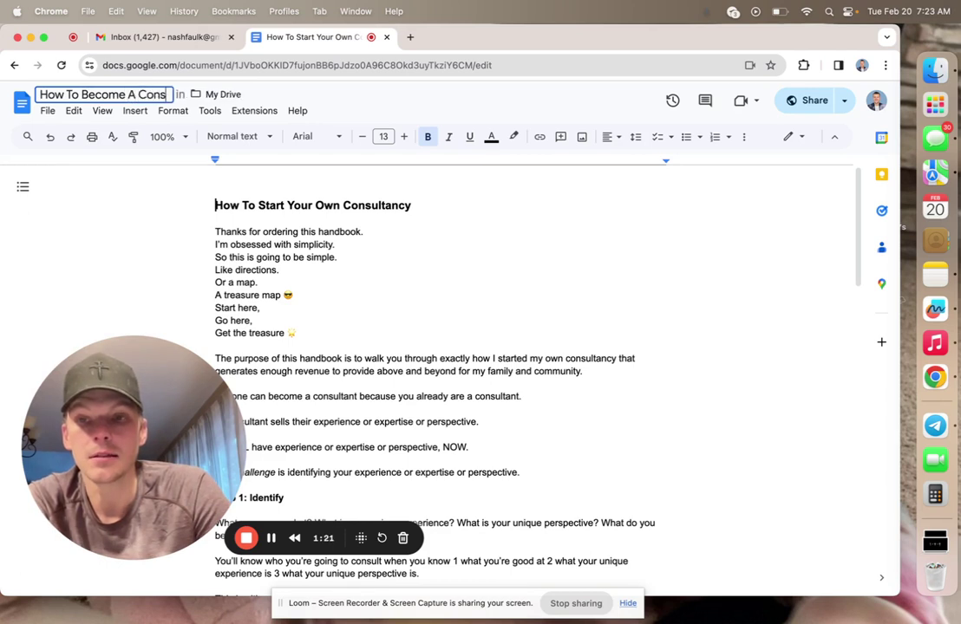
text(ultant,)
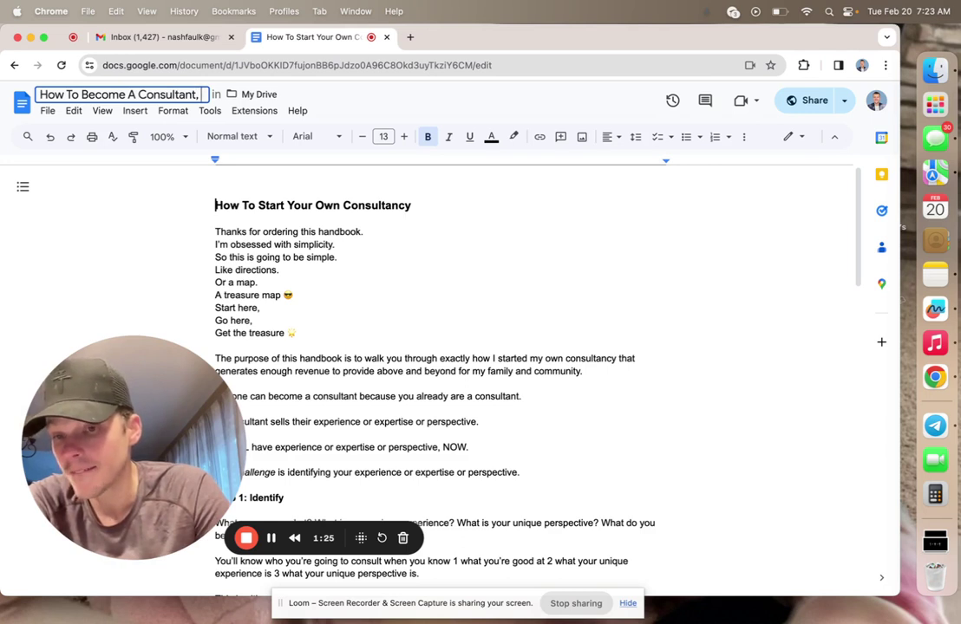
text( Freelancer)
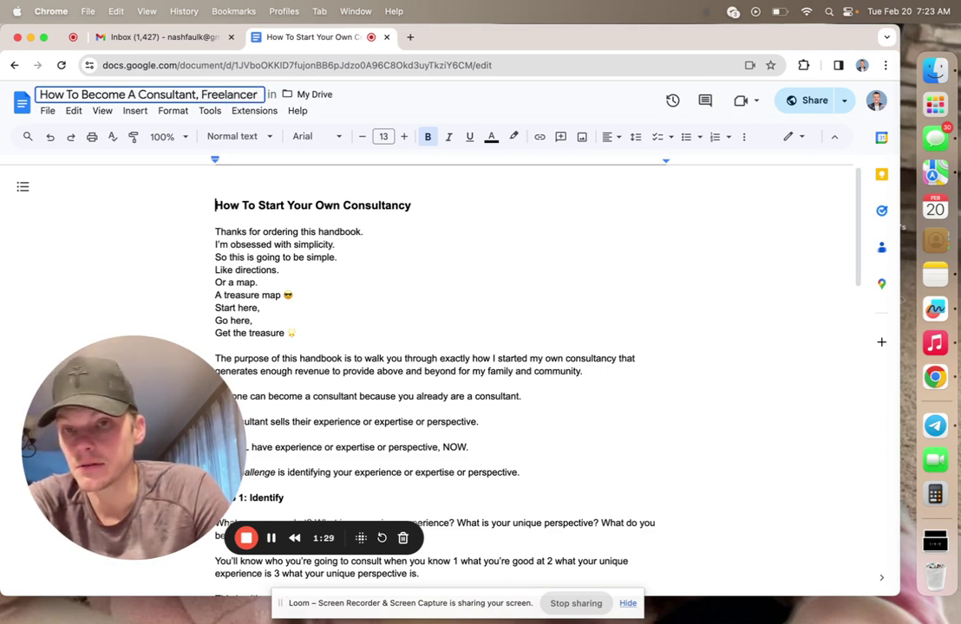
text(,)
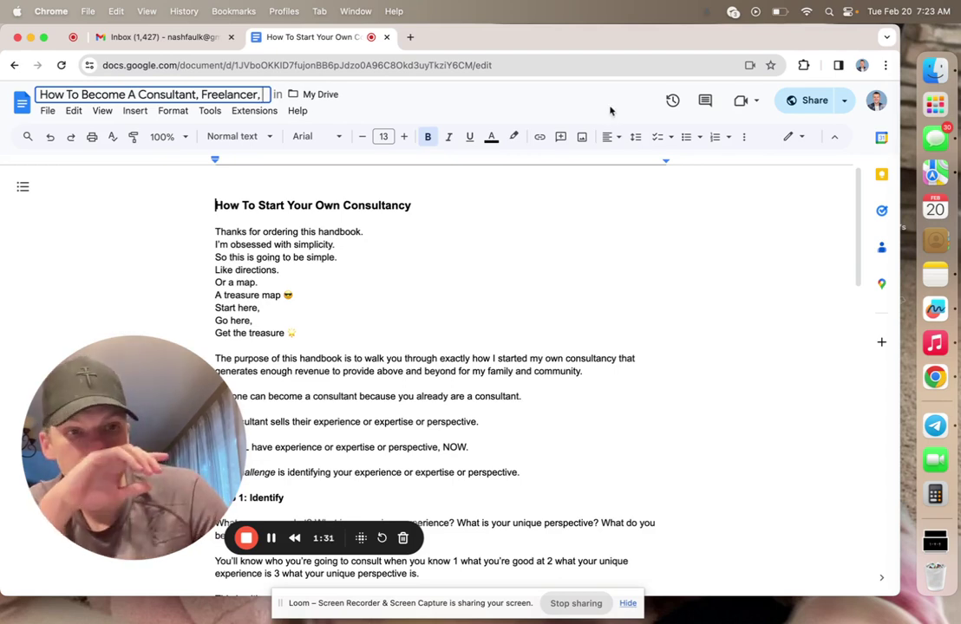
Switch to Messages, check the friend's conversation about W2 employees going independent, and return to the document
click(935, 138)
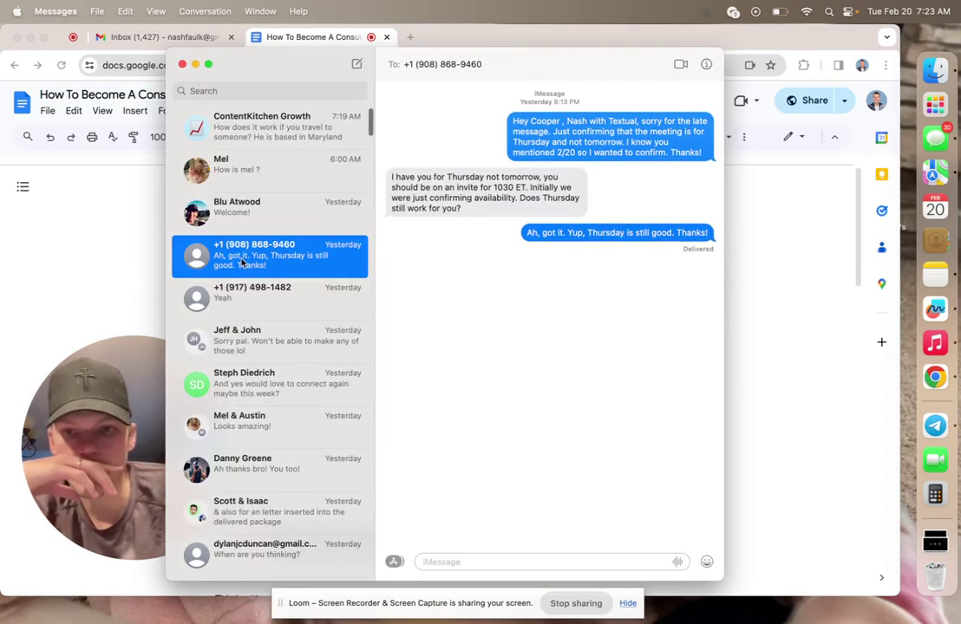
scroll(243, 260, down, 3)
click(252, 351)
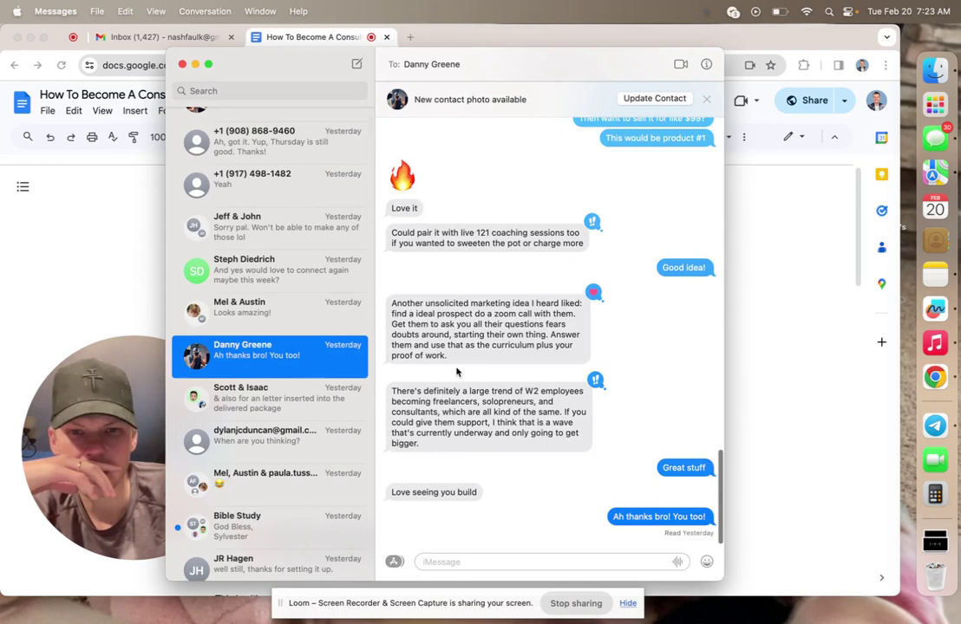
scroll(456, 368, up, 1)
click(122, 247)
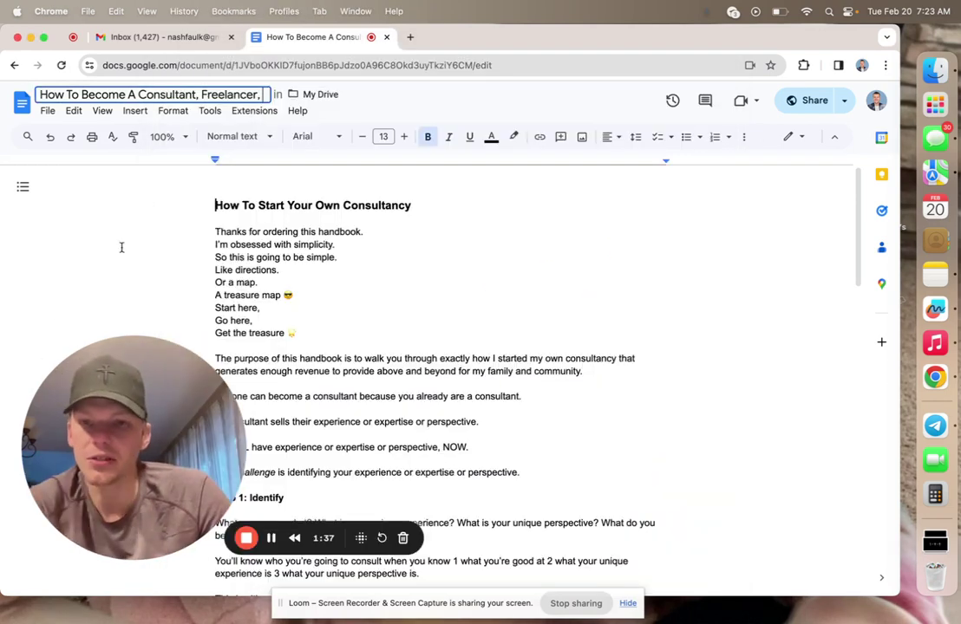
Append "Solopreneur" to the end of the document's file title
text(Solo)
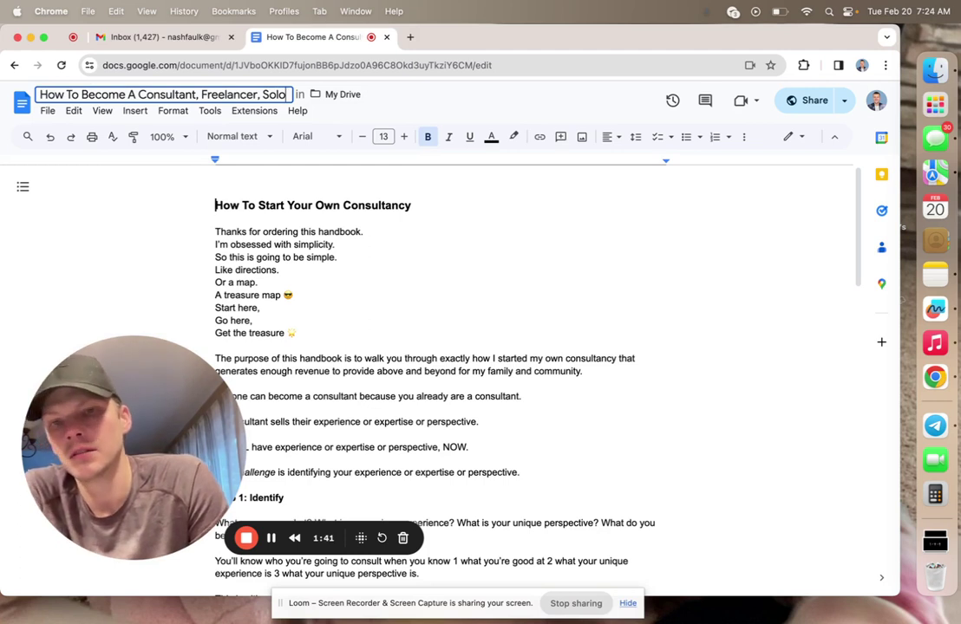
text(preneu)
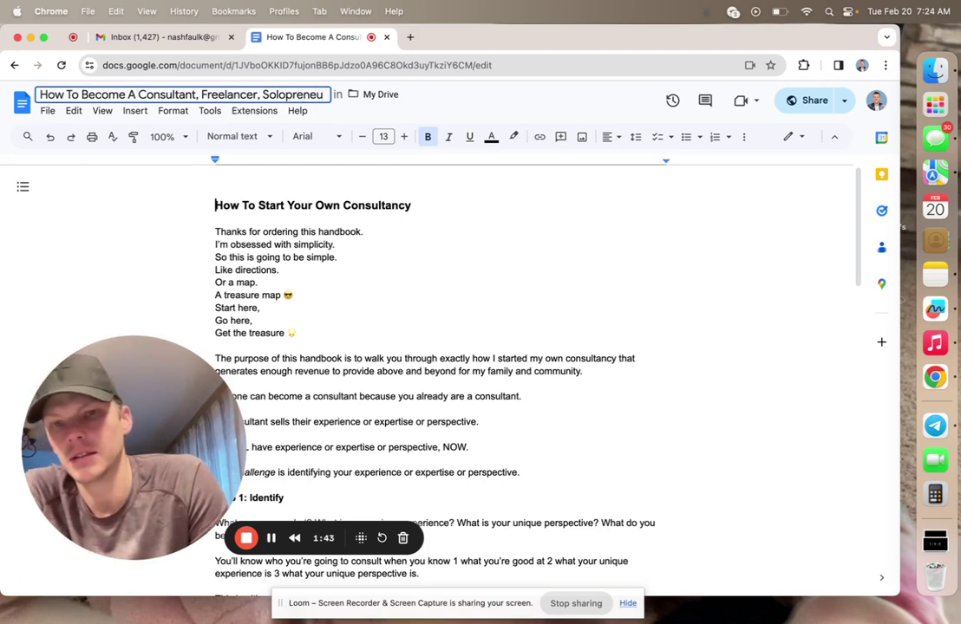
text(r)
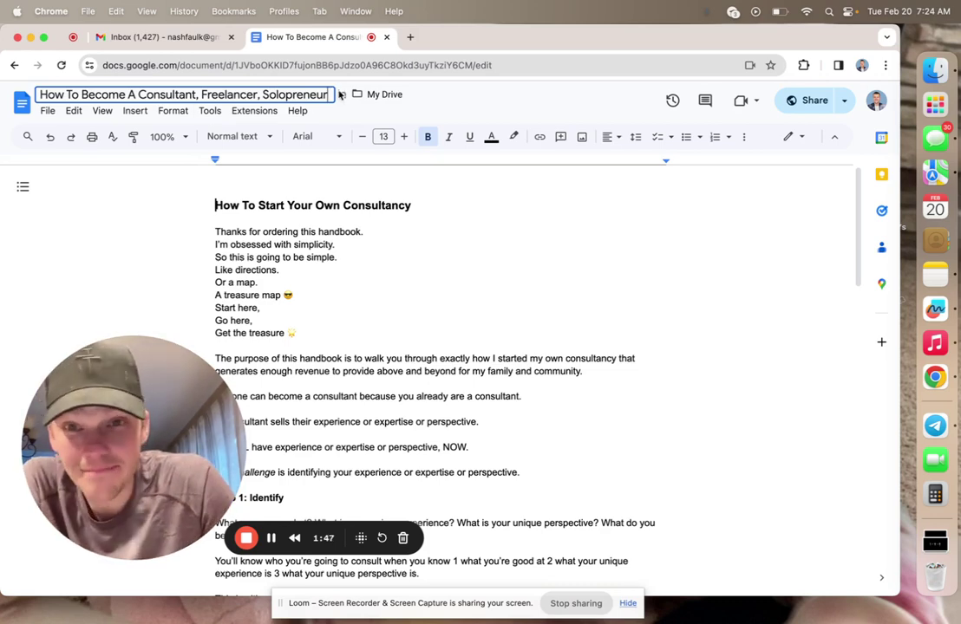
Check the spelling of "Solopreneur" by pasting it from the title into an unsent draft in Messages, and return to the document
drag(338, 96, 263, 95)
key(super+c)
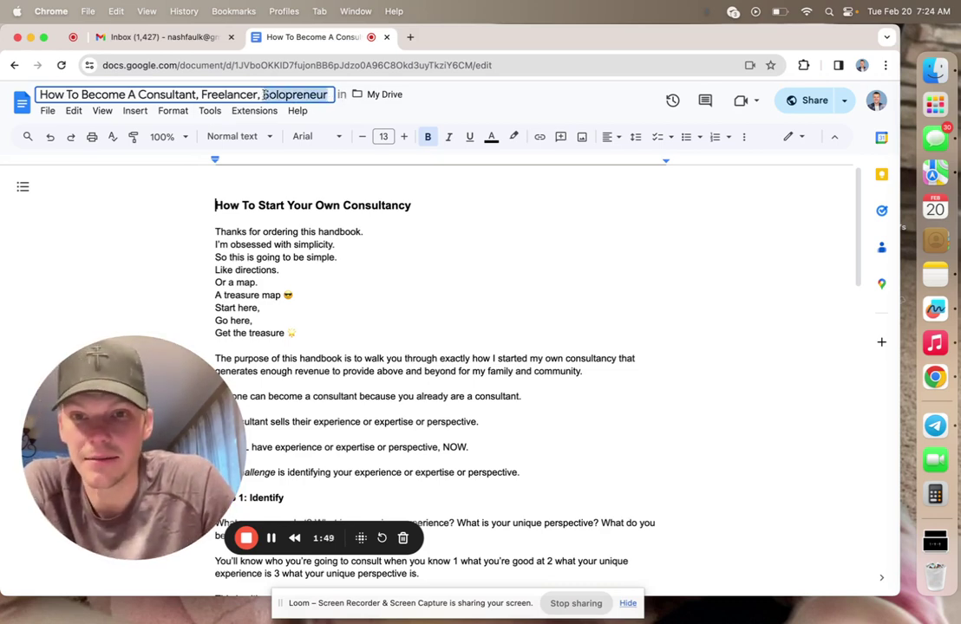
click(935, 138)
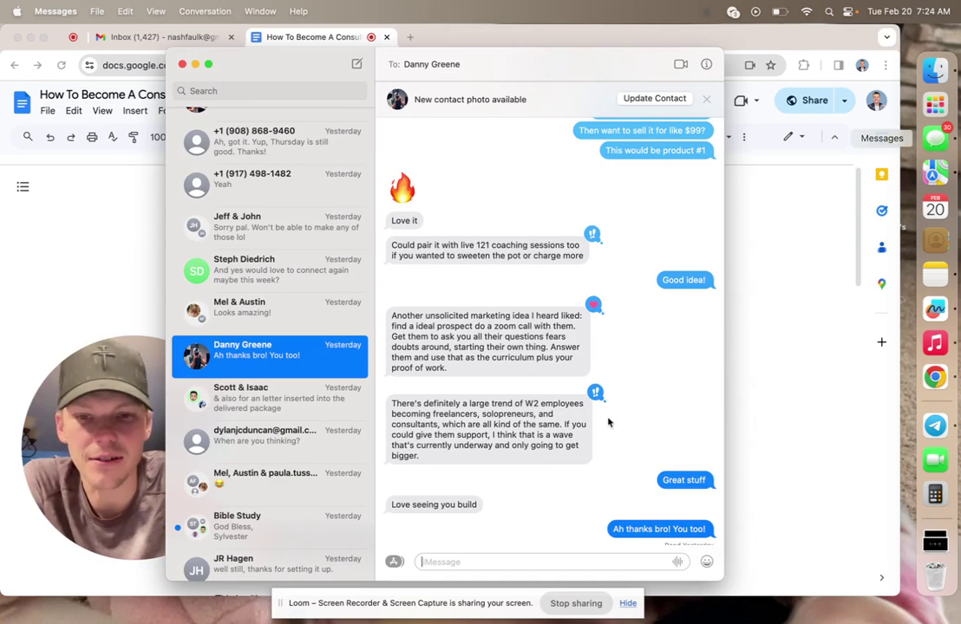
key(super+v)
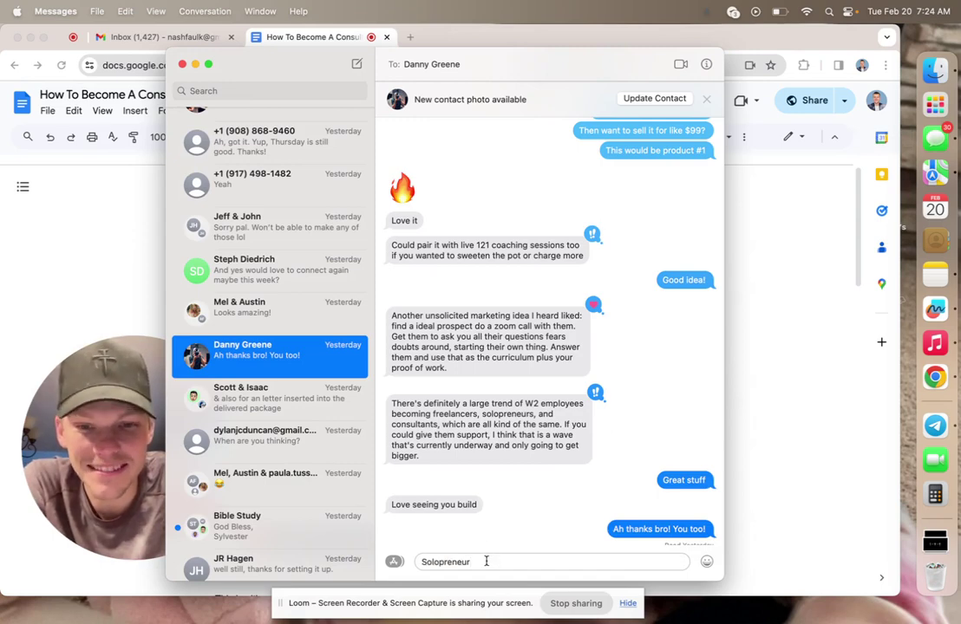
right_click(452, 555)
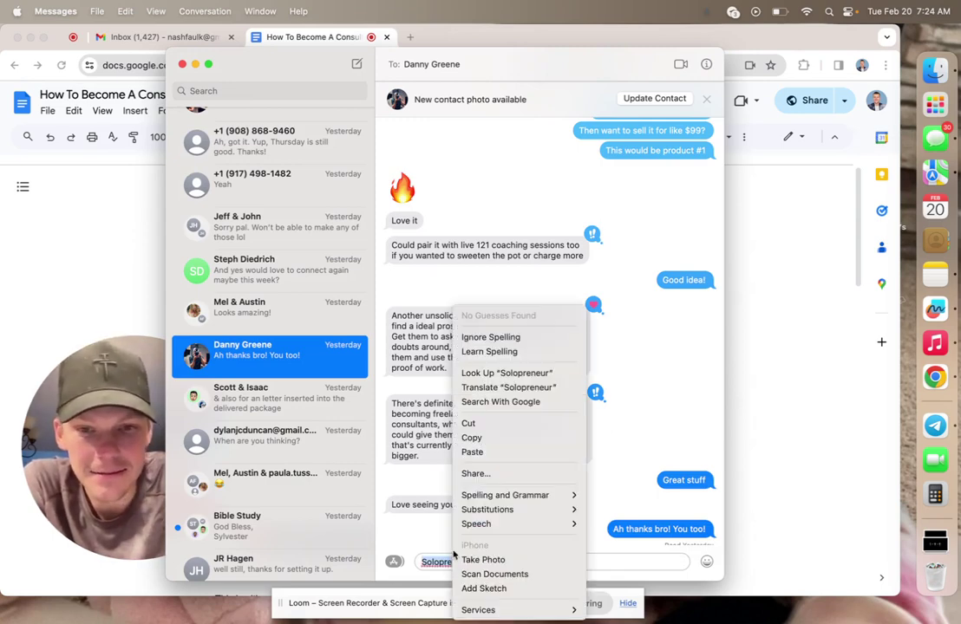
click(437, 559)
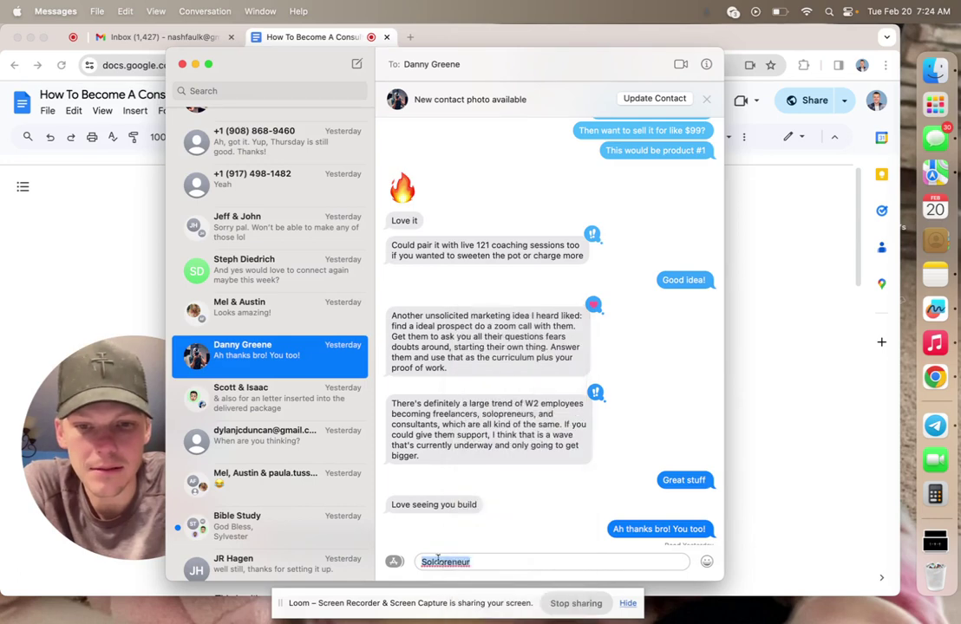
click(487, 562)
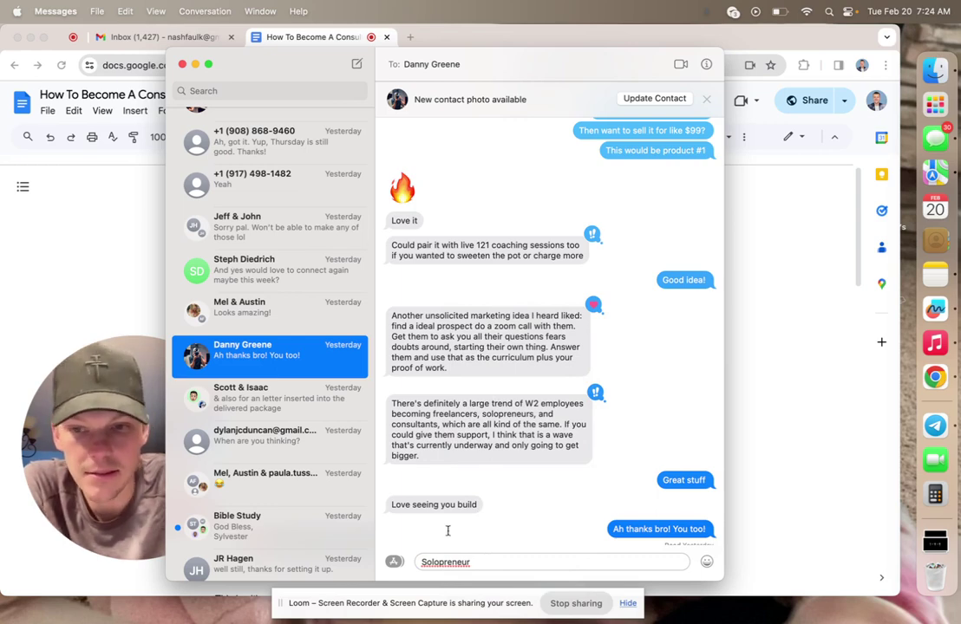
click(80, 258)
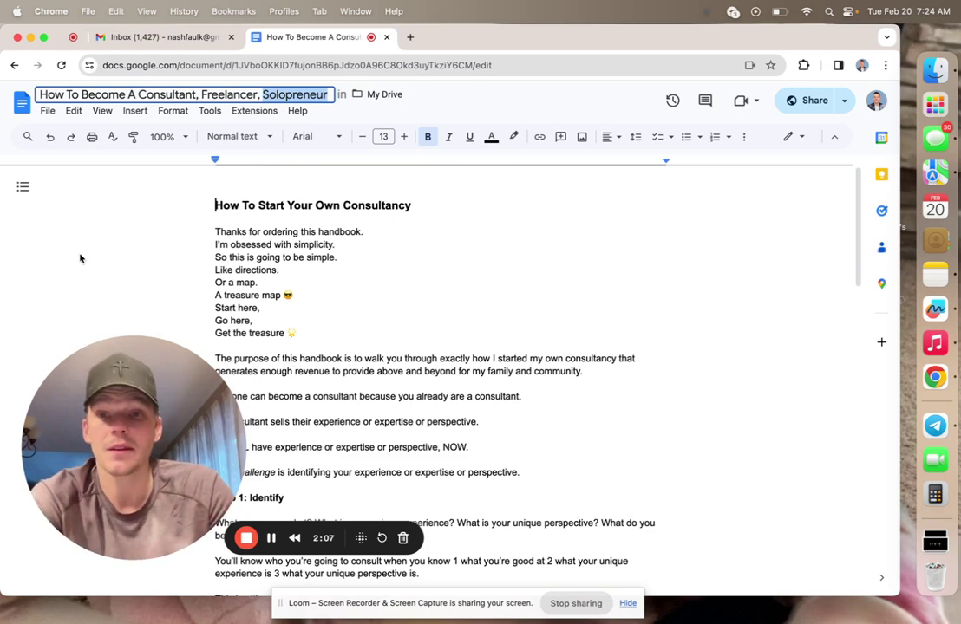
Replace the heading in the document body with a copy of the file title "How To Become A Consultant, Freelancer, Solopreneur"
click(284, 89)
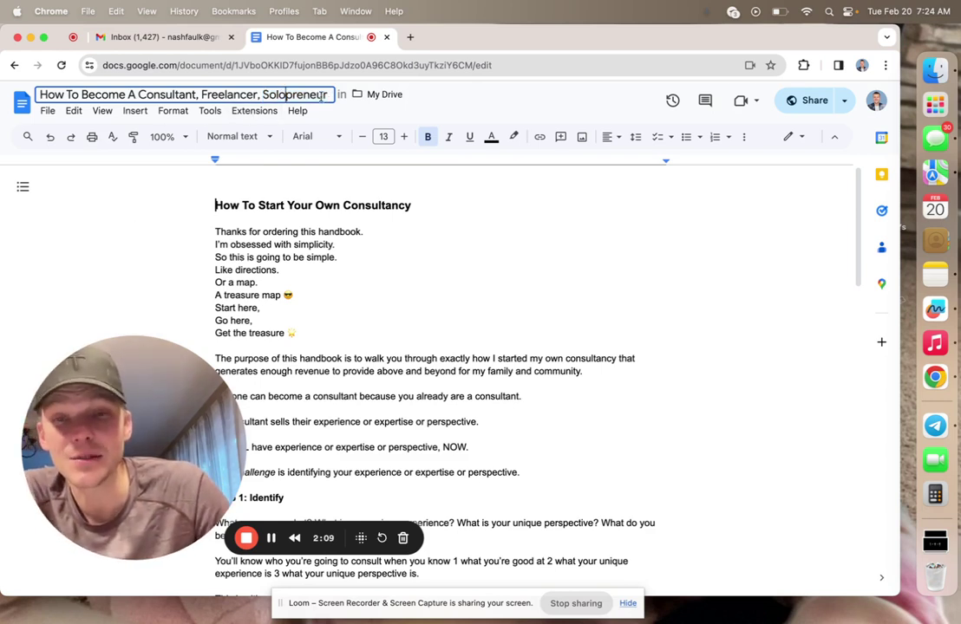
drag(283, 90, 50, 88)
key(super+c)
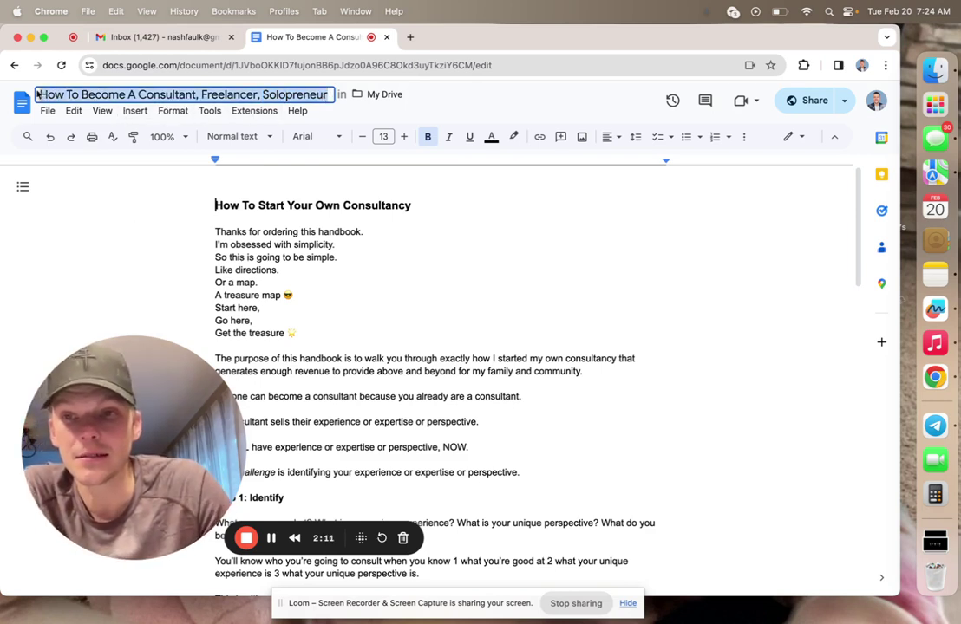
click(417, 206)
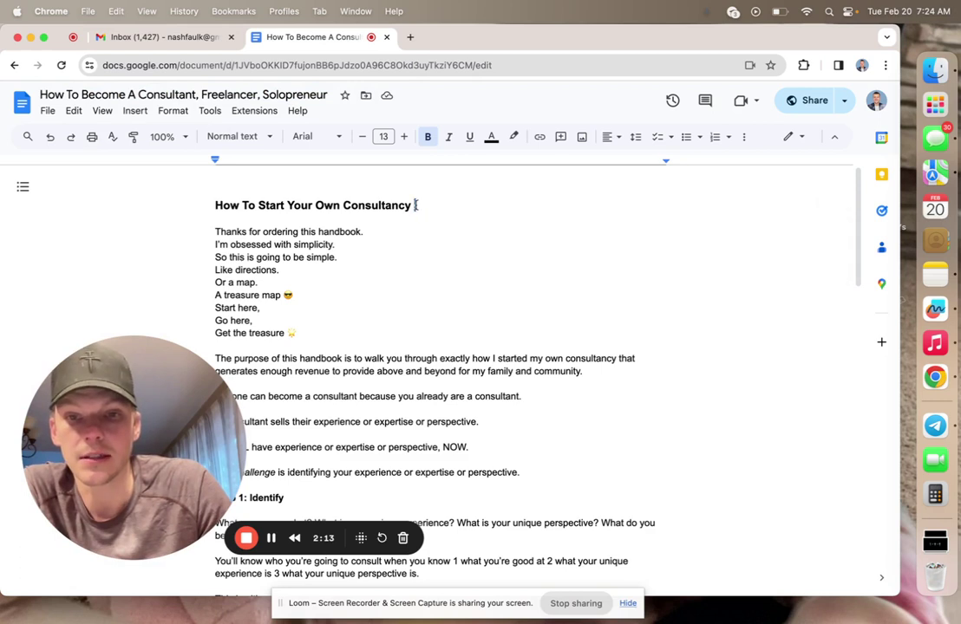
drag(417, 205, 214, 205)
key(super+v)
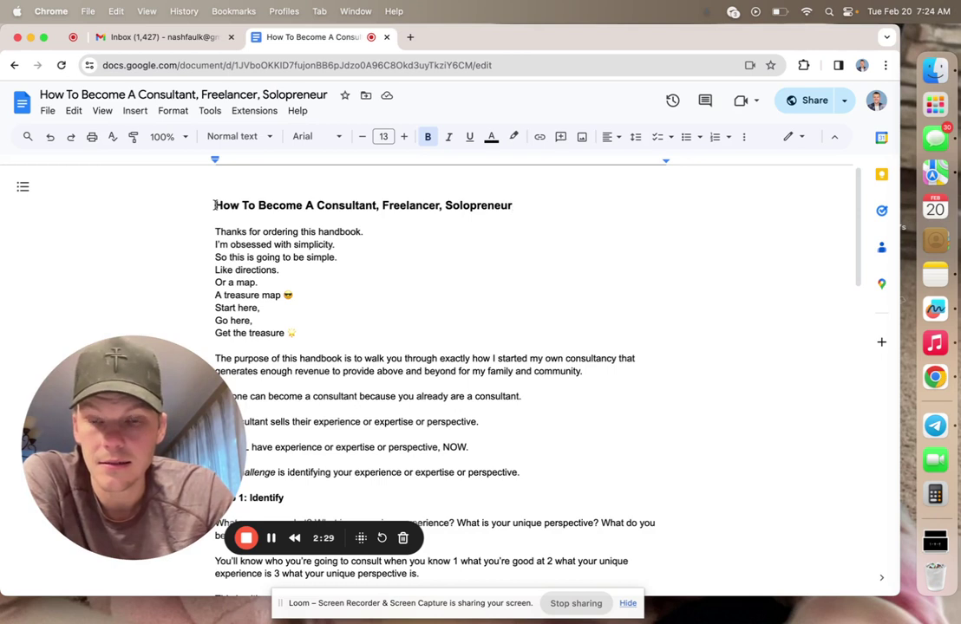
double_click(345, 206)
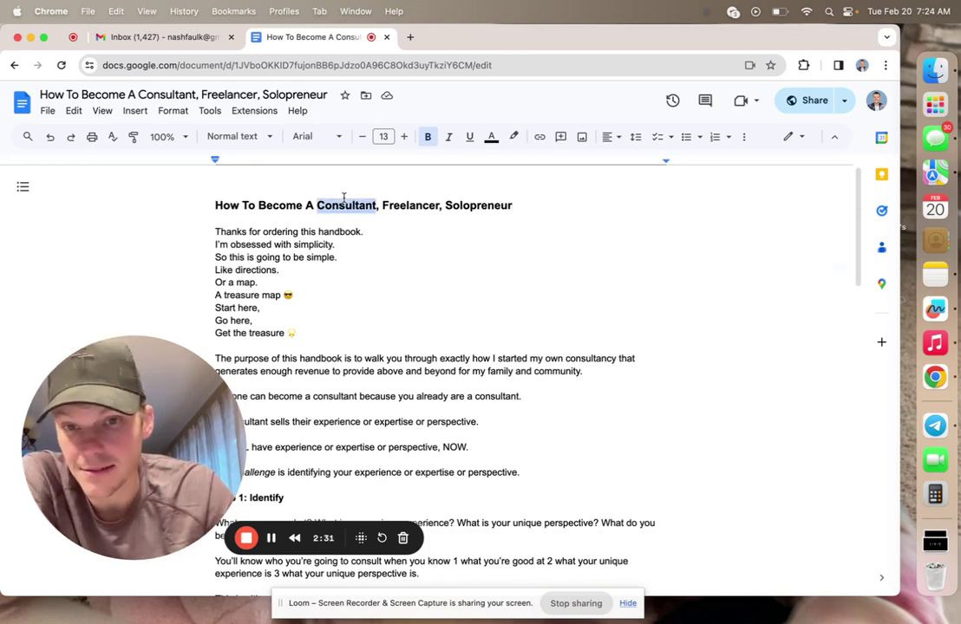
double_click(421, 208)
double_click(474, 205)
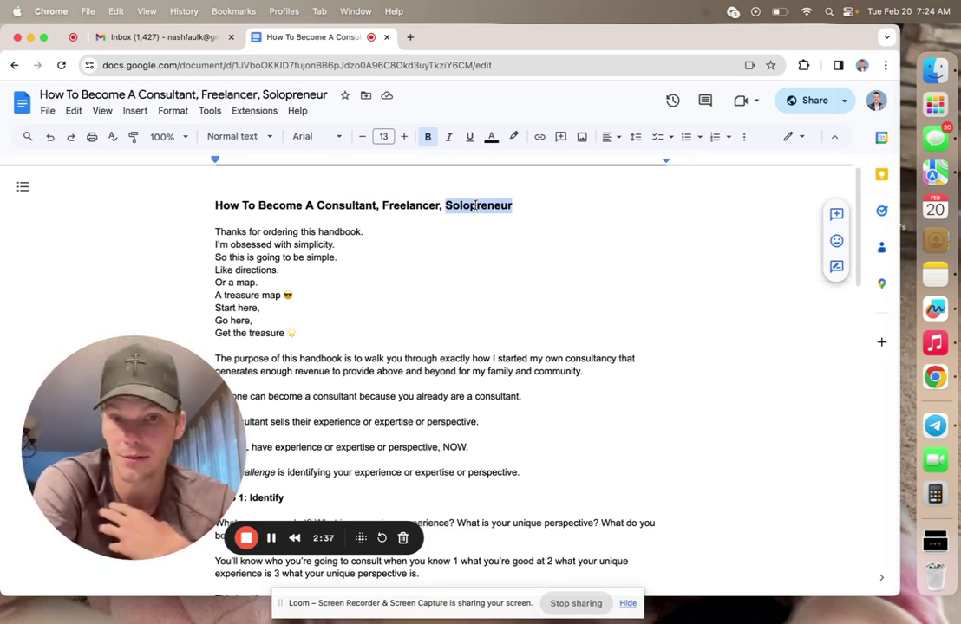
click(527, 208)
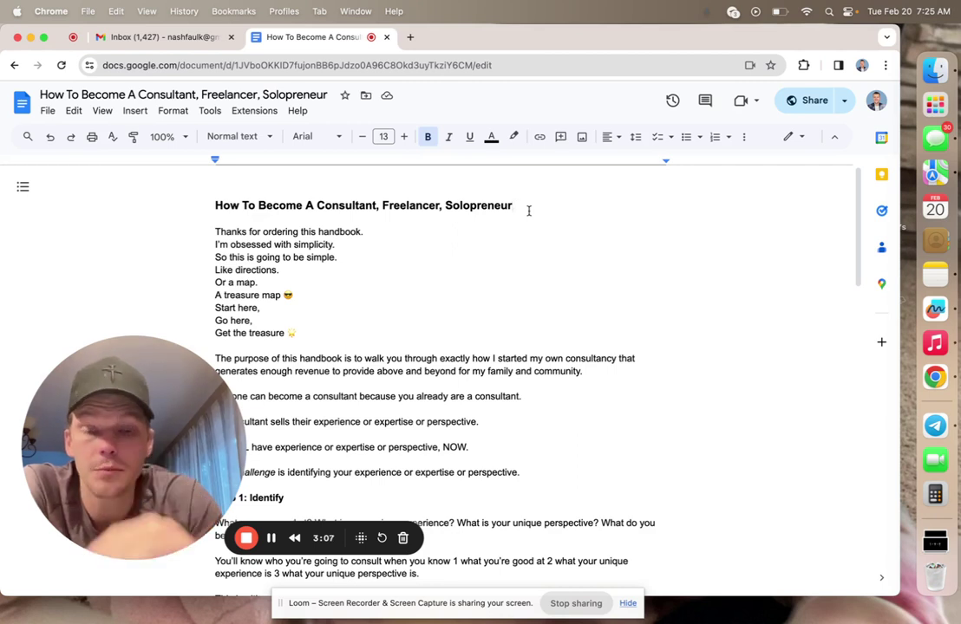
drag(511, 206, 445, 206)
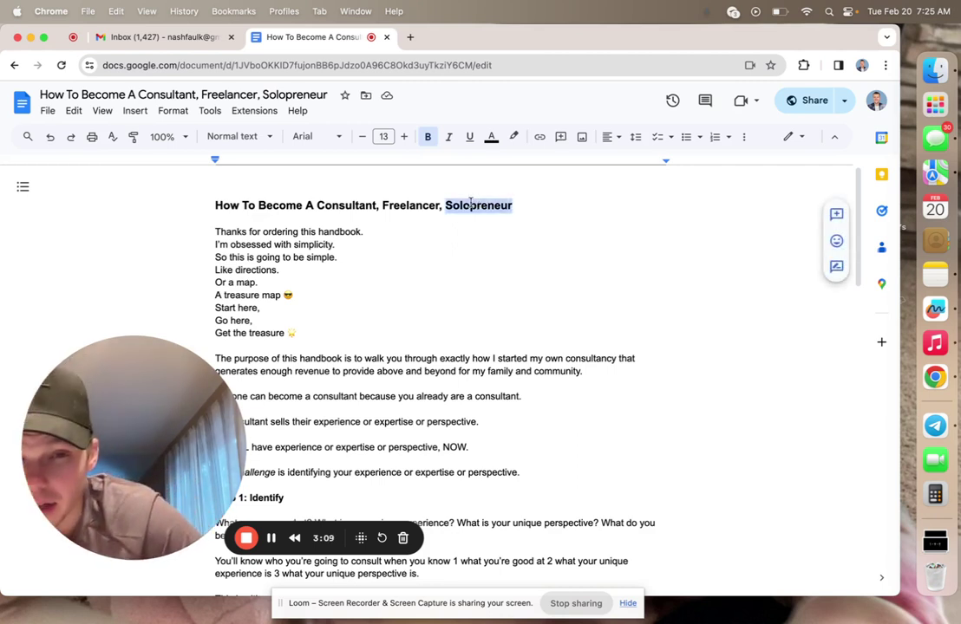
double_click(406, 205)
double_click(352, 205)
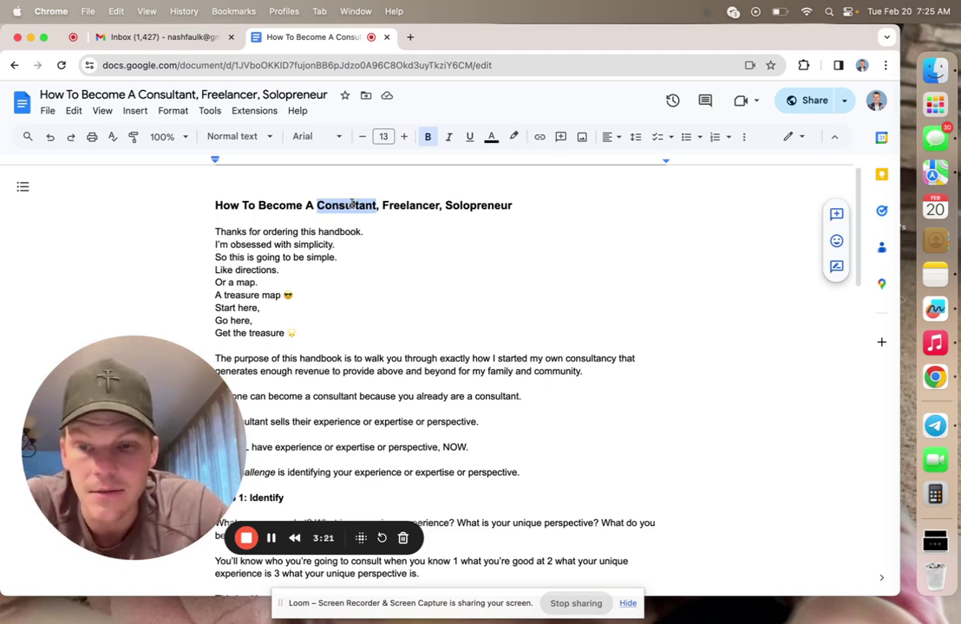
Search the web for "consultant synonym" in a new browser tab
click(410, 37)
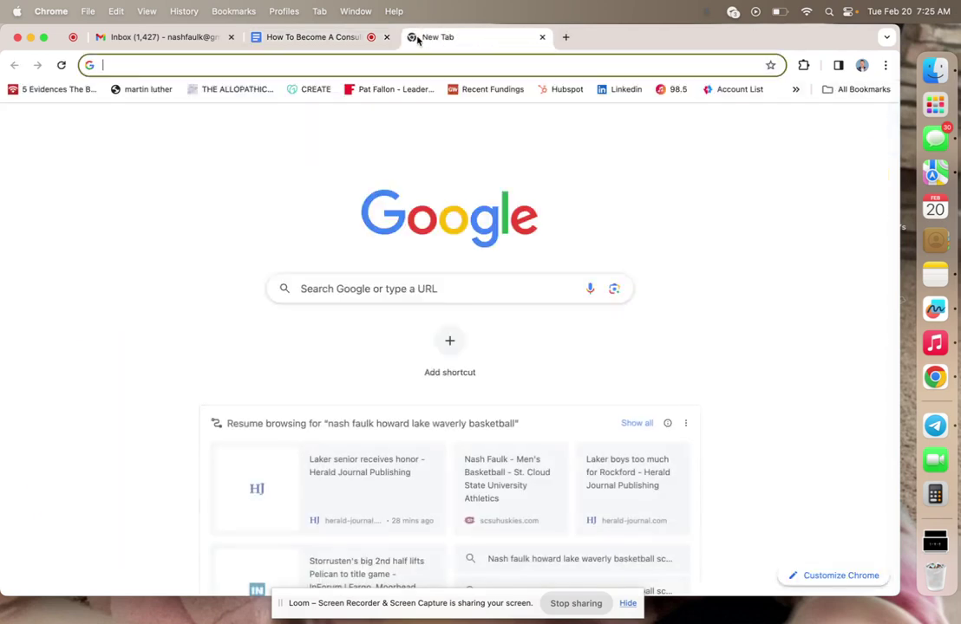
text(cons)
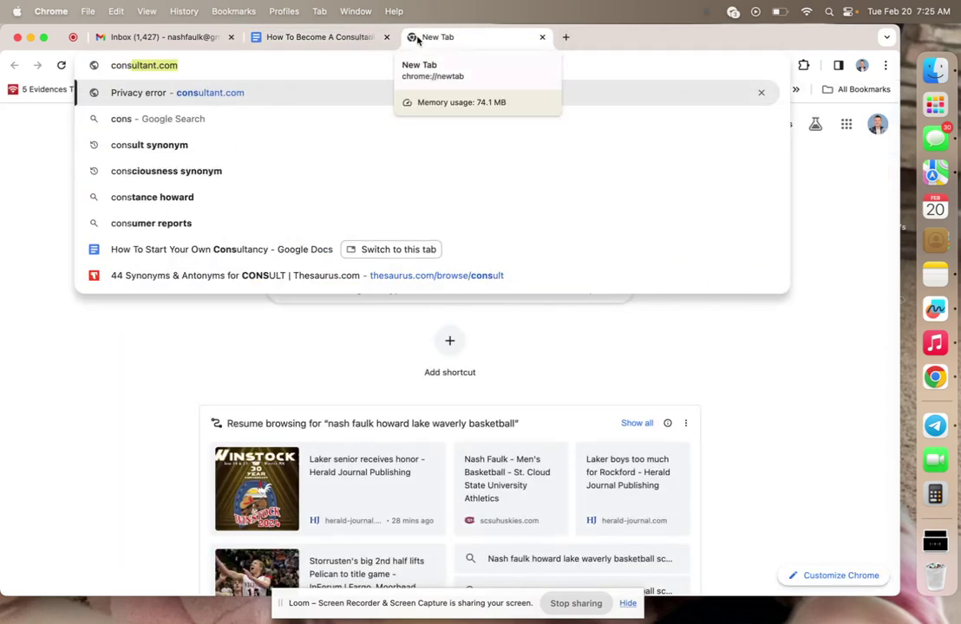
key(Return)
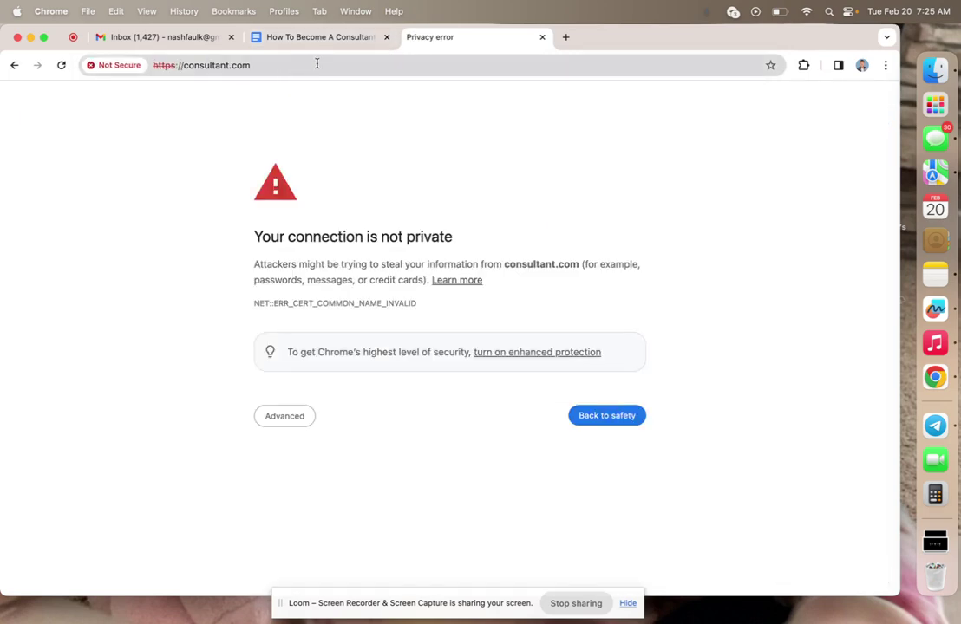
click(316, 63)
text(consultan)
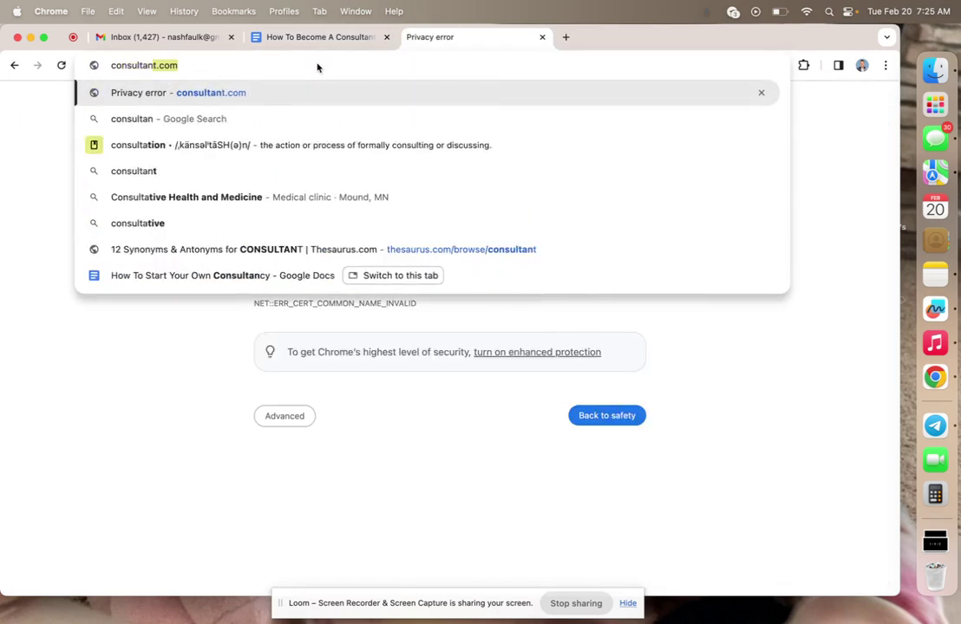
text(t sy)
key(Return)
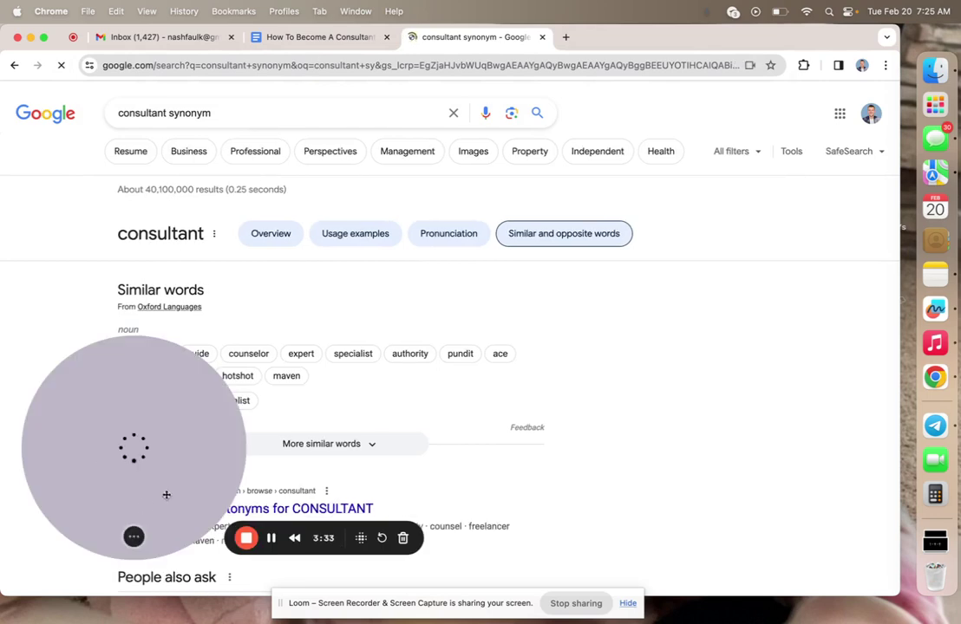
Open the Thesaurus.com synonyms for "consultant", follow its "advisor" synonym, and look through the words listed there
click(326, 506)
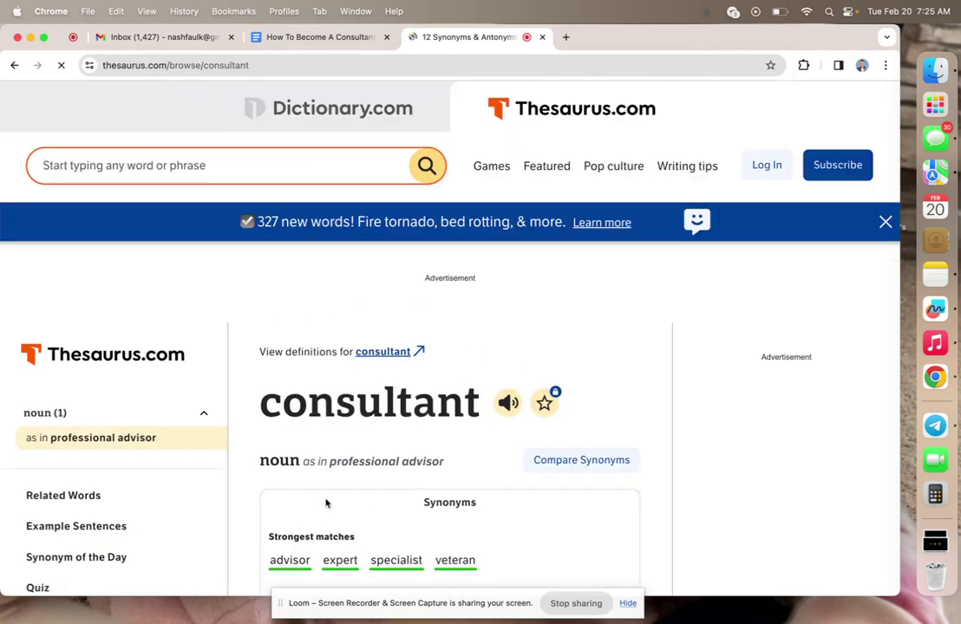
scroll(347, 428, down, 3)
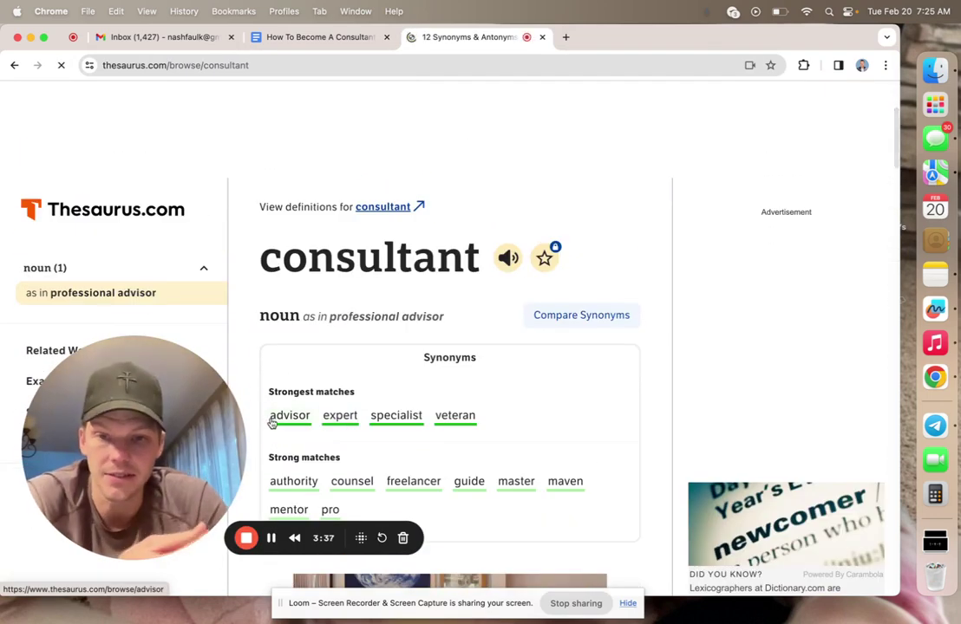
scroll(273, 425, down, 1)
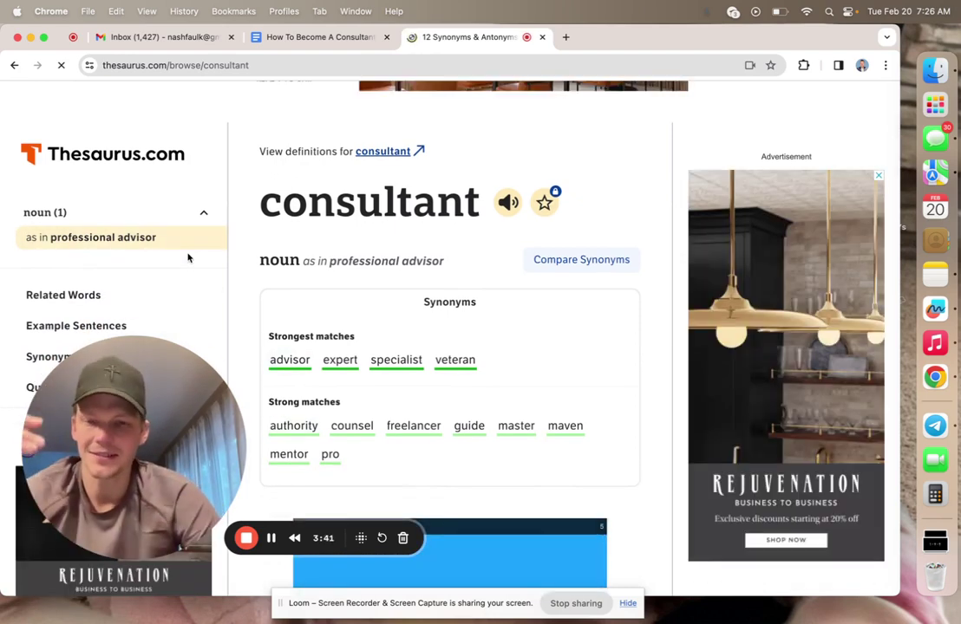
click(288, 359)
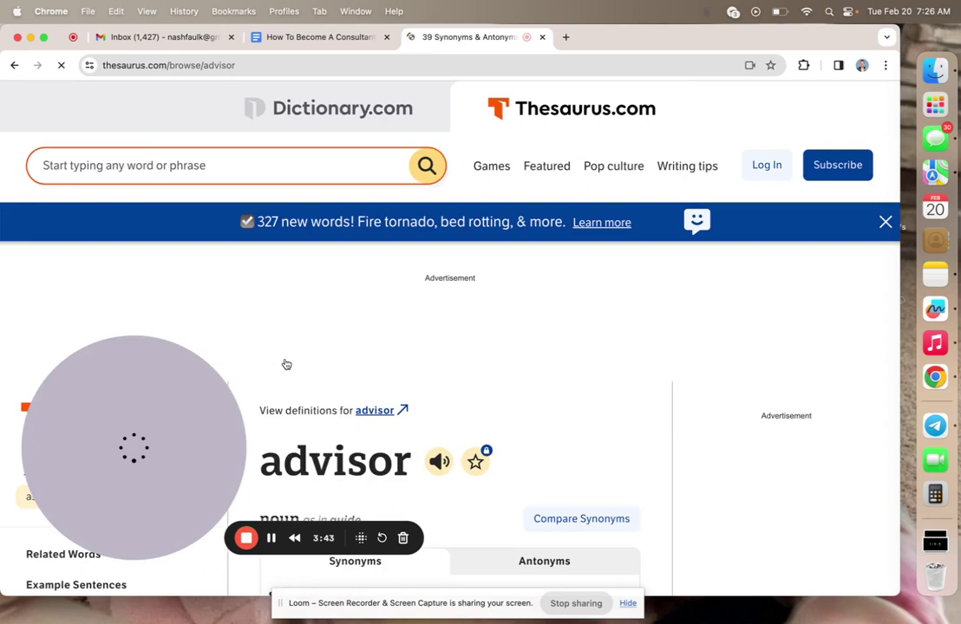
scroll(286, 364, down, 5)
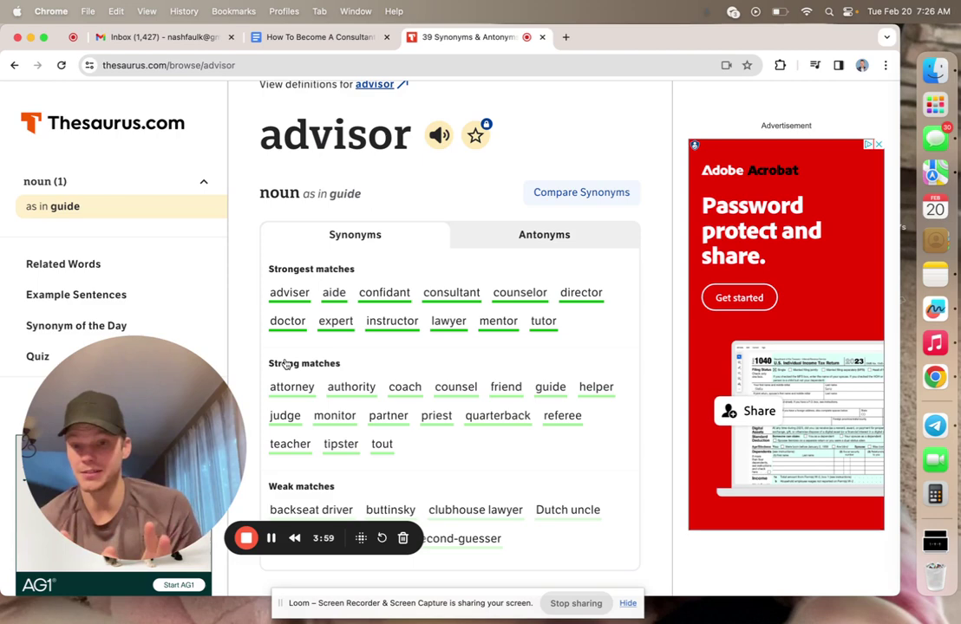
Search for "freelancer synonym" in another new tab and open the Thesaurus.com entry for "freelancer"
click(567, 38)
text(f)
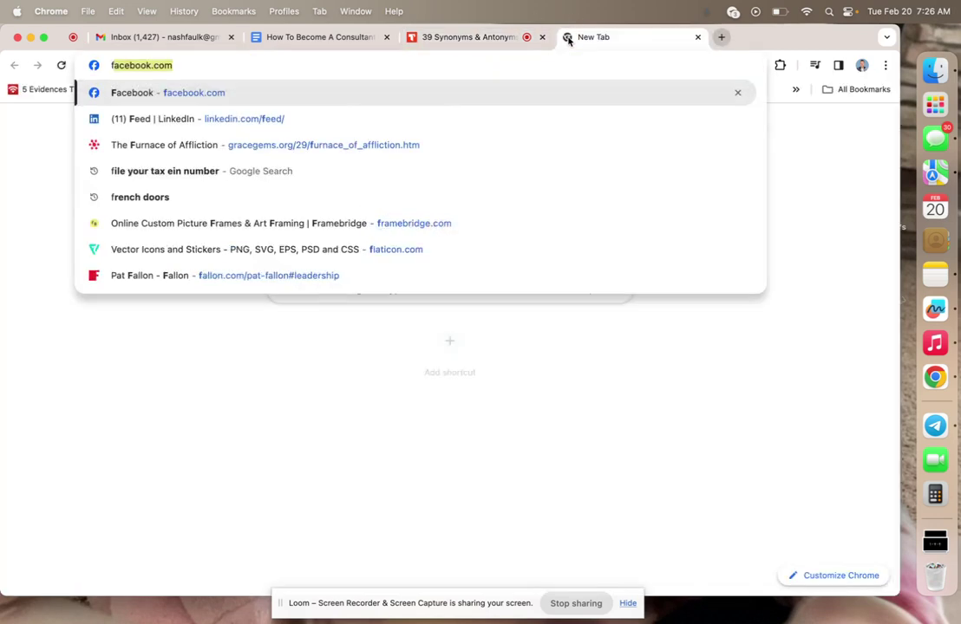
text(reelancer sy)
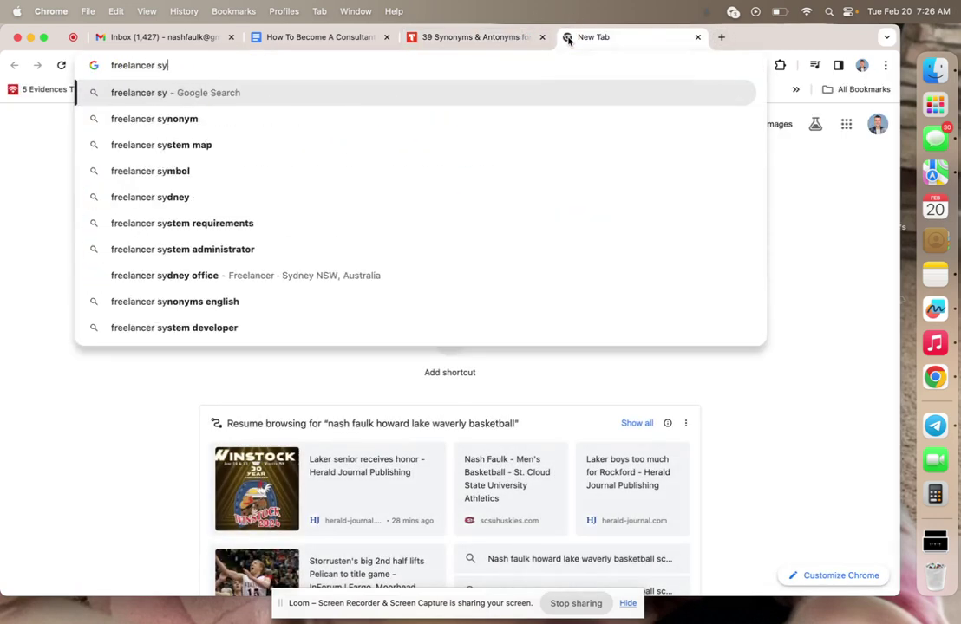
click(416, 116)
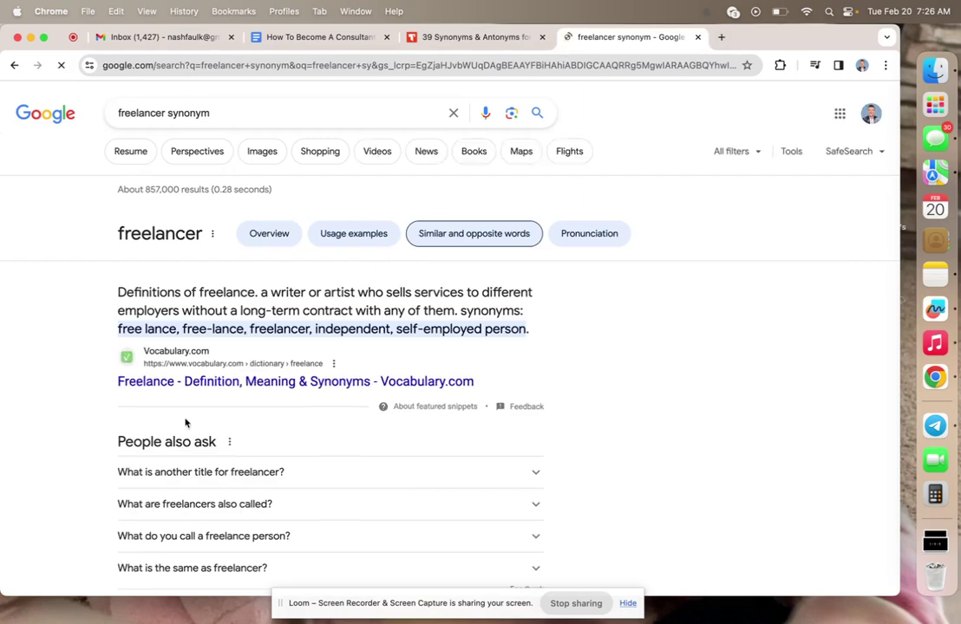
scroll(169, 371, down, 3)
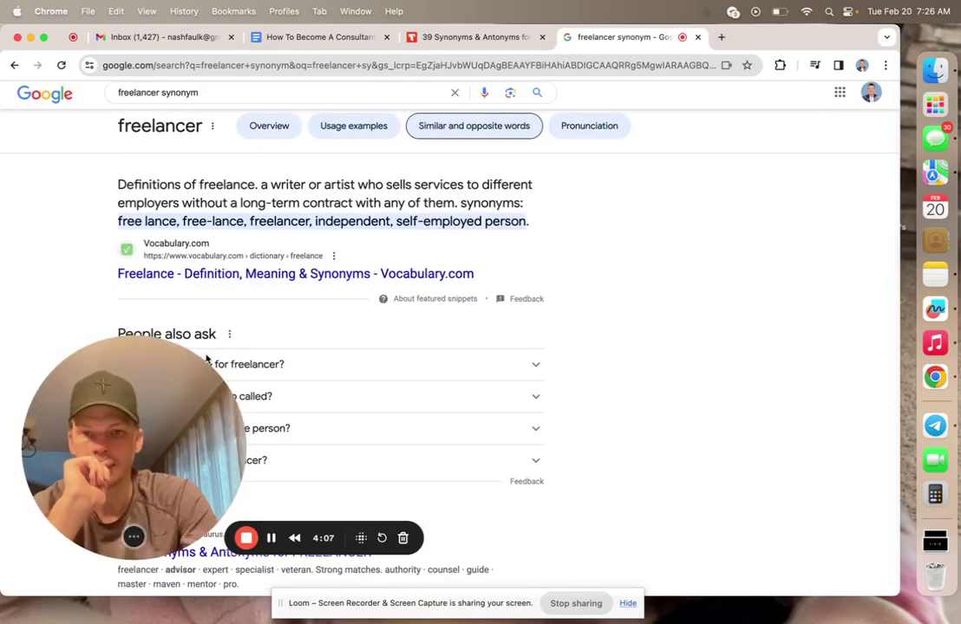
scroll(268, 334, down, 5)
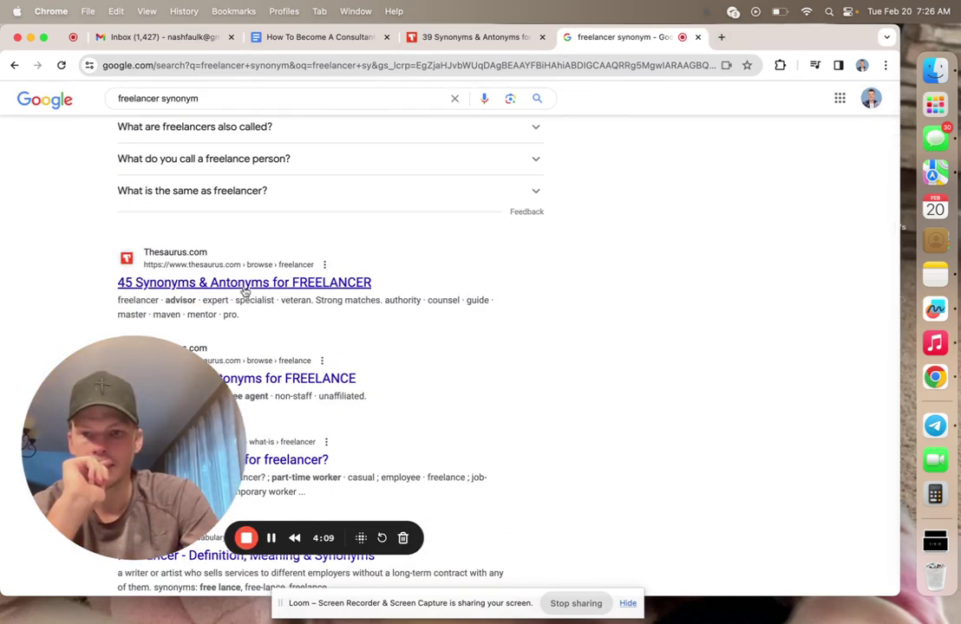
click(243, 284)
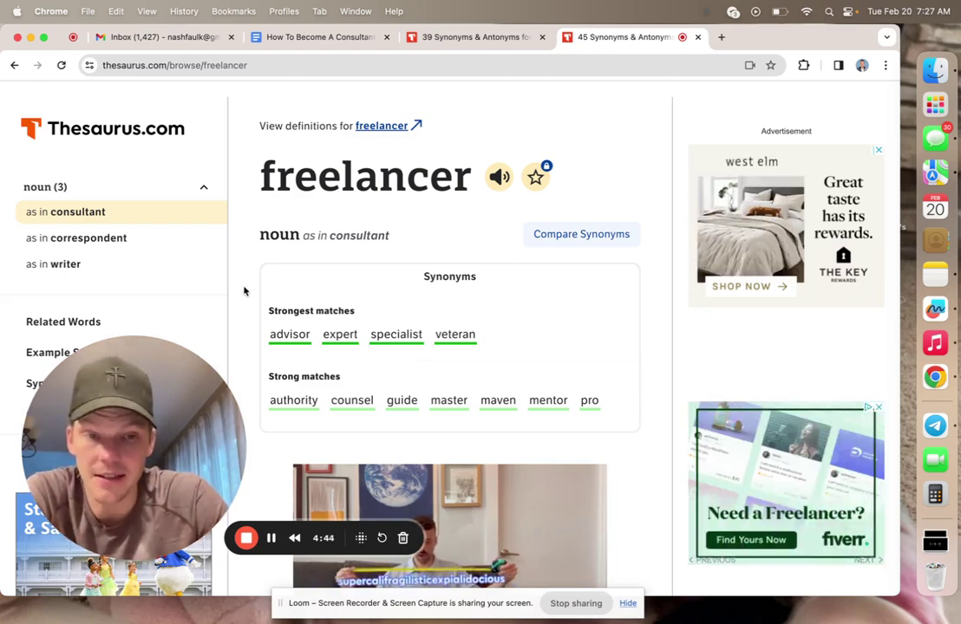
Open the GODSPEED consulting website in a new tab, review its homepage, and return to the handbook document
click(721, 37)
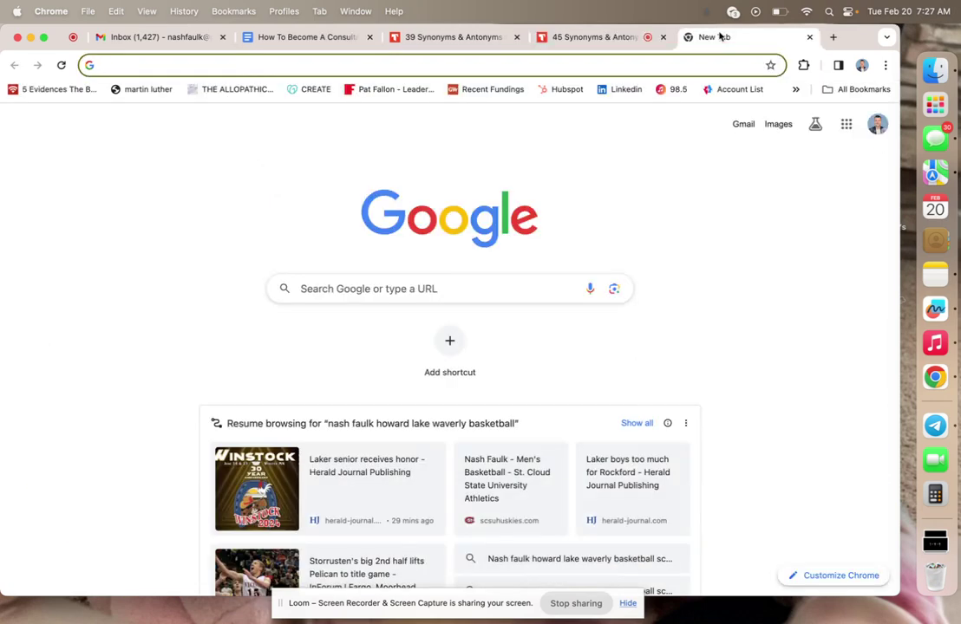
text(na)
key(Return)
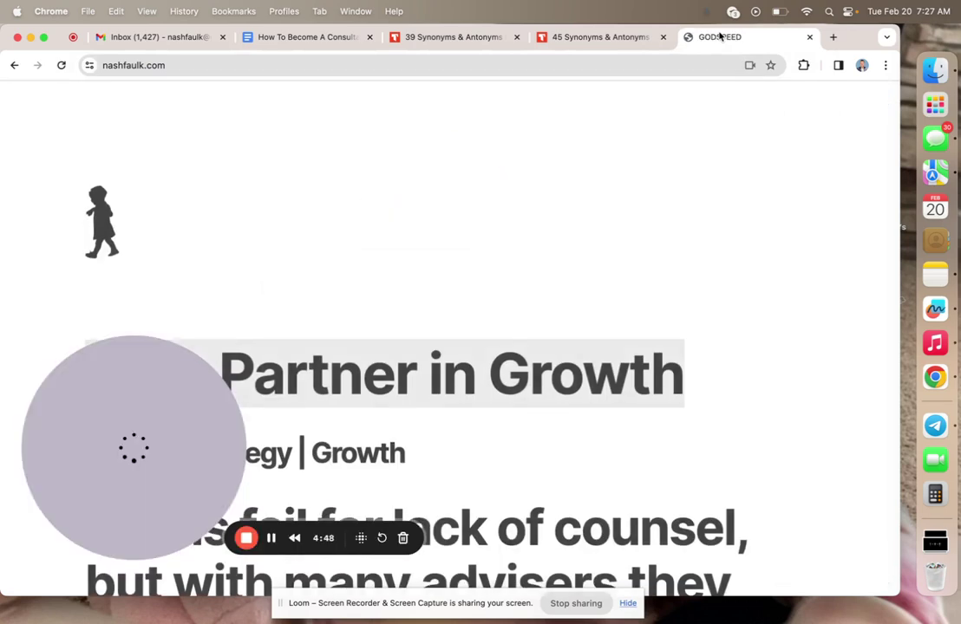
scroll(443, 369, down, 4)
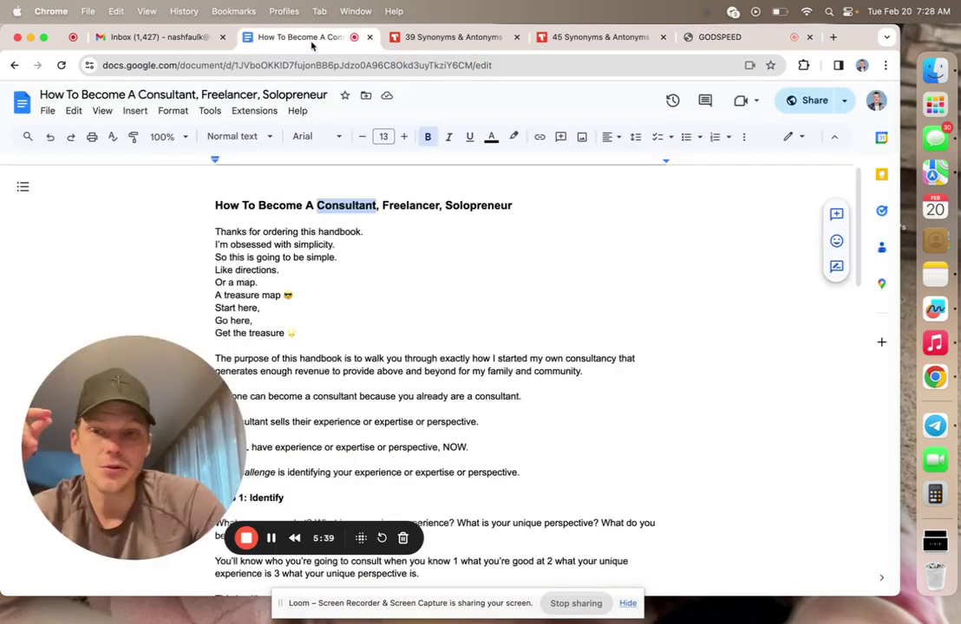
Highlight the word "Consultant" in the handbook's heading and look over the introduction below it
click(347, 205)
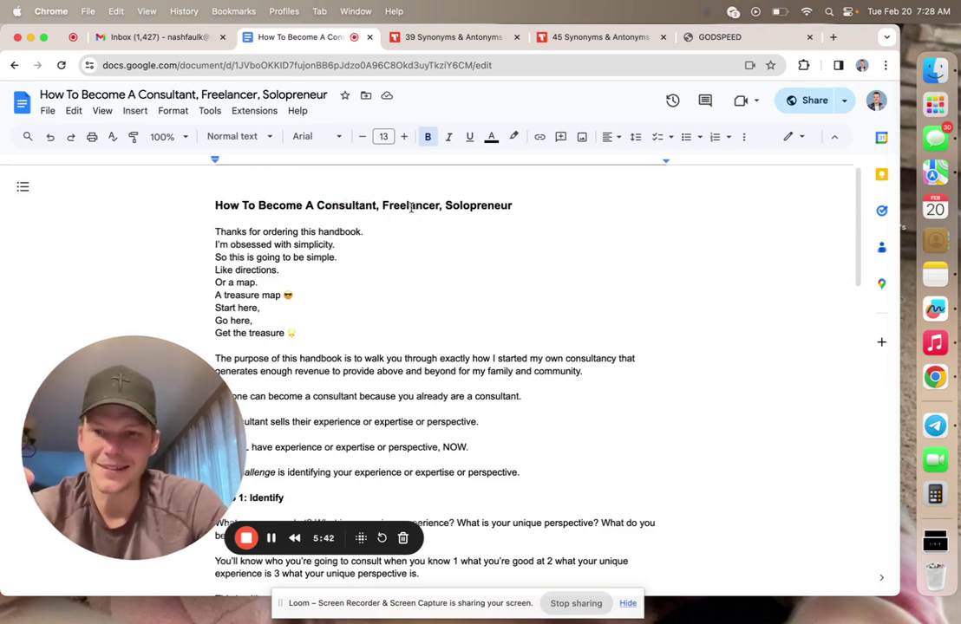
double_click(332, 206)
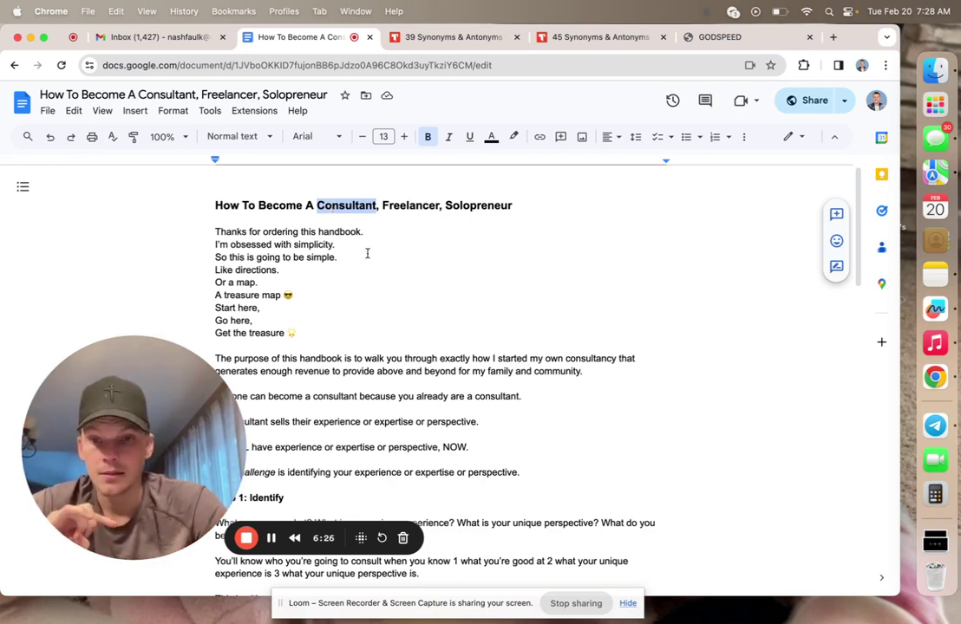
scroll(367, 253, down, 1)
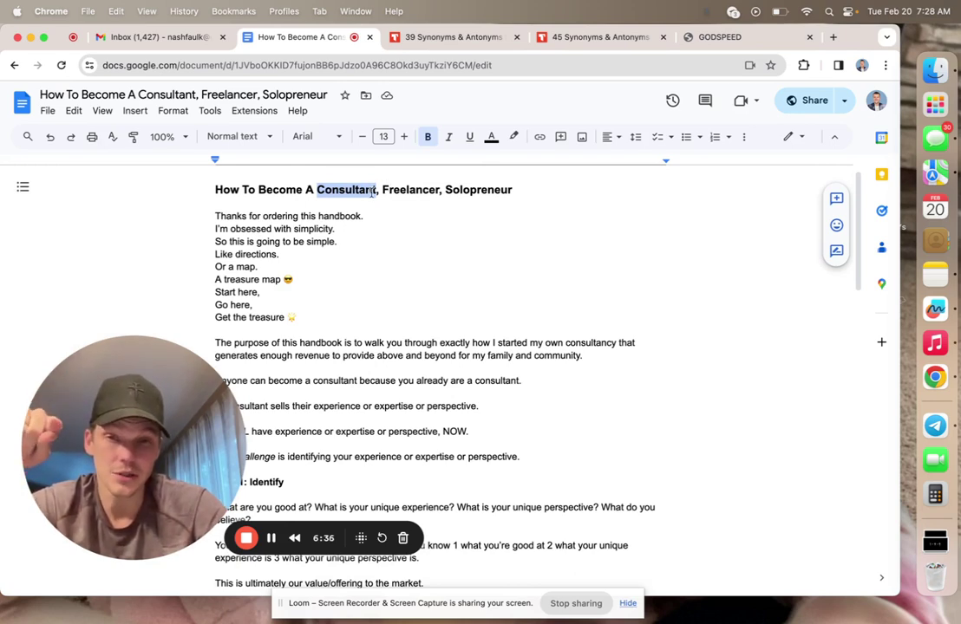
scroll(305, 233, down, 2)
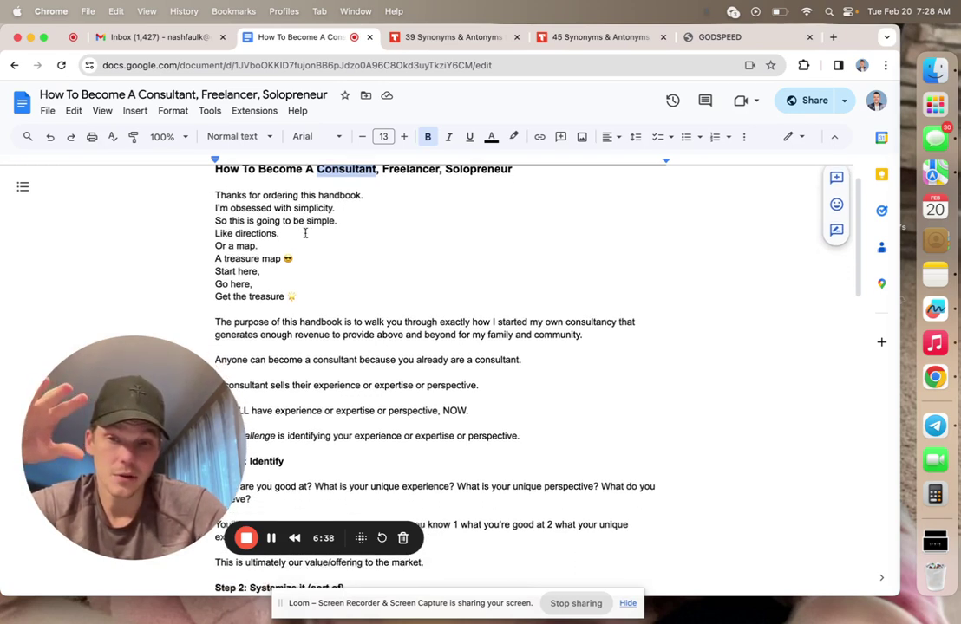
scroll(305, 232, up, 3)
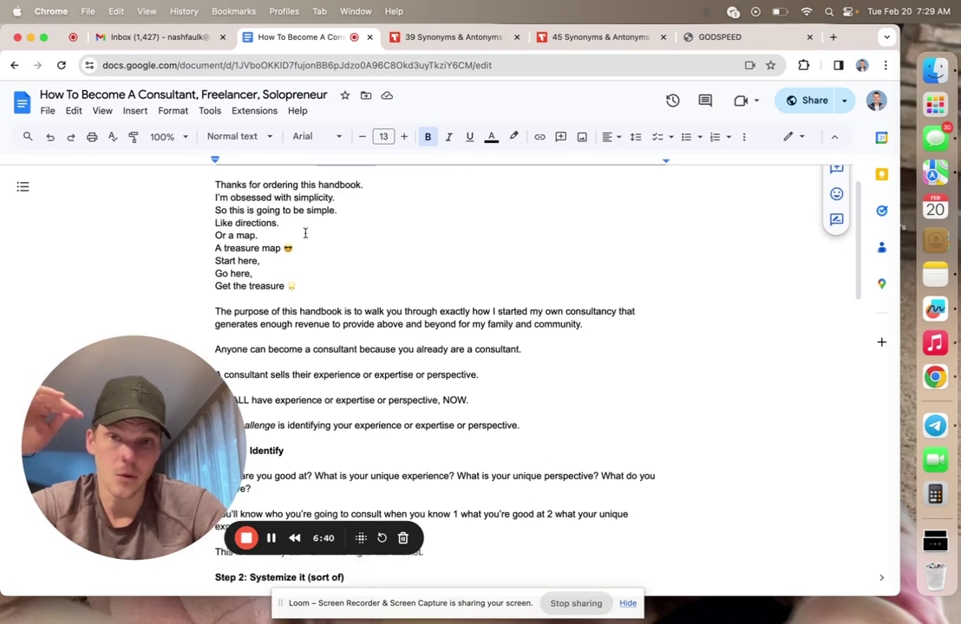
Review the handbook from its title and introduction through the Step 2 "Systemize it" section, and return to the heading
click(170, 96)
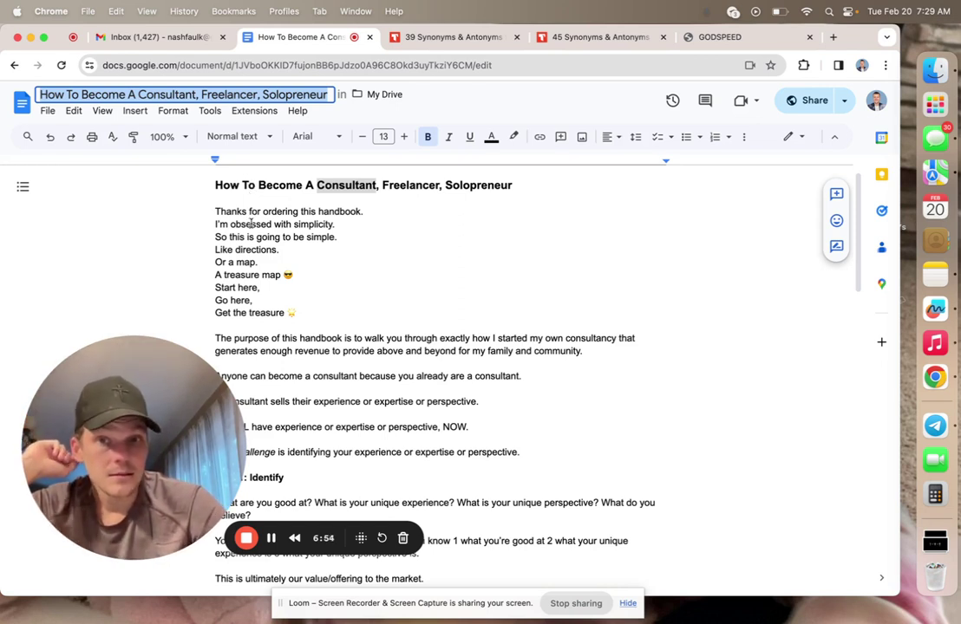
click(252, 224)
scroll(250, 219, down, 1)
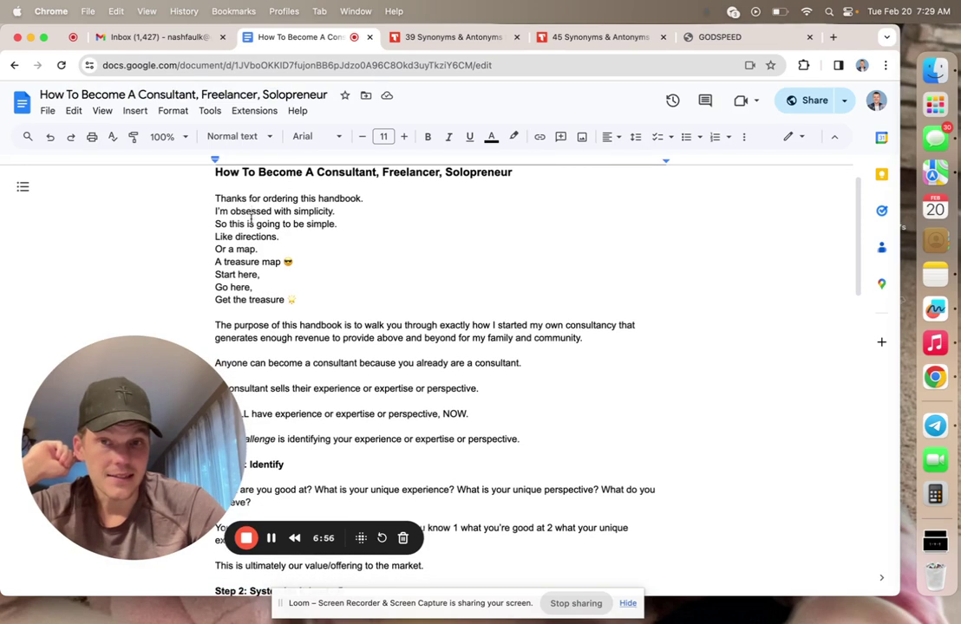
scroll(250, 217, up, 2)
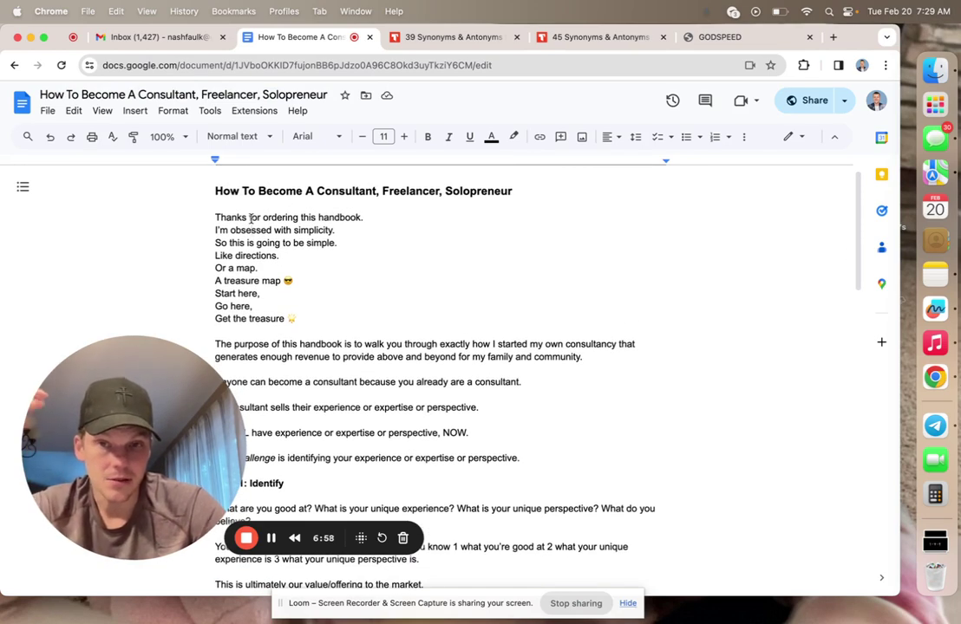
scroll(251, 224, down, 1)
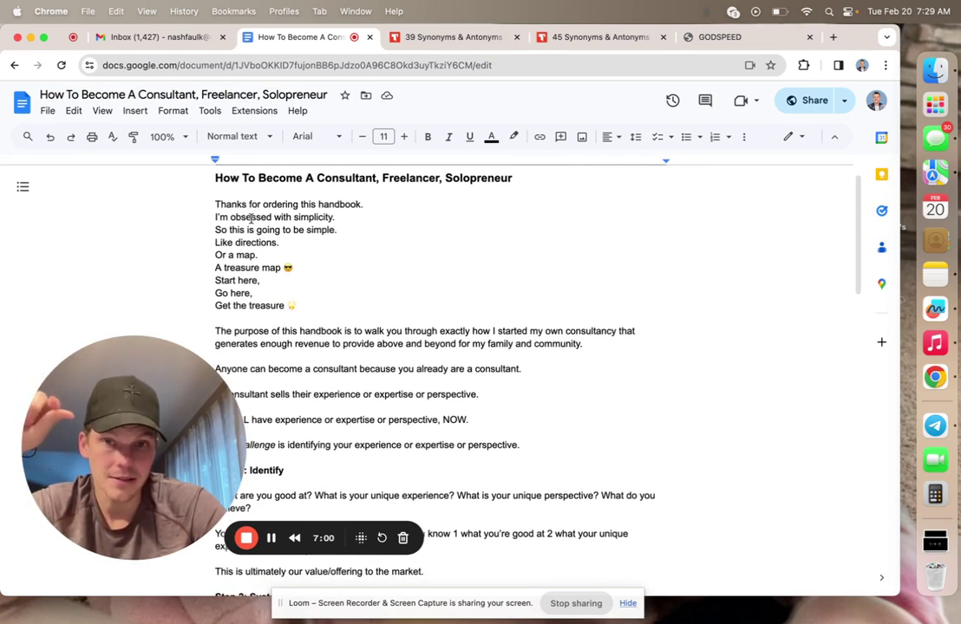
scroll(251, 218, down, 2)
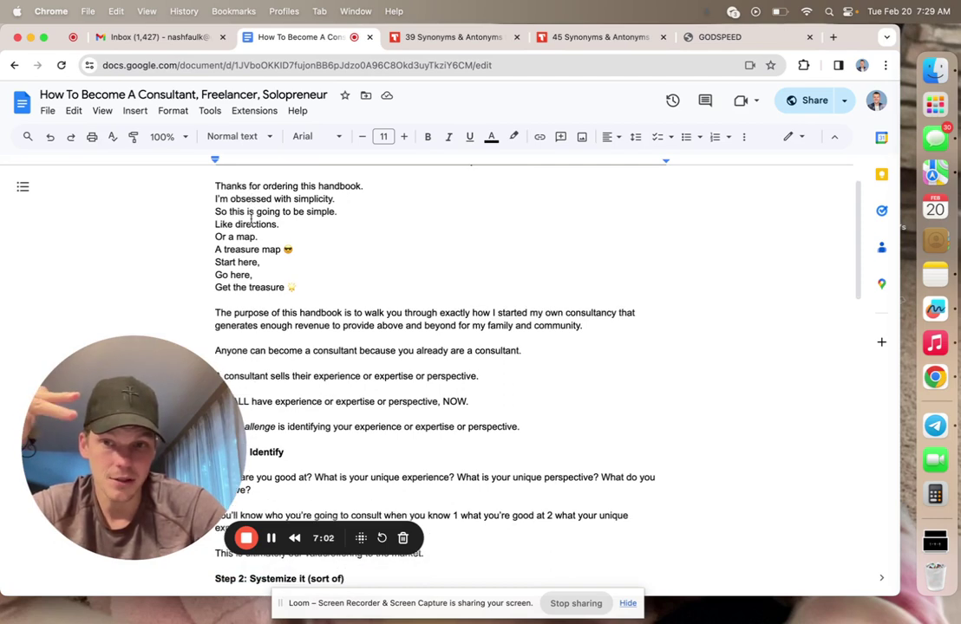
scroll(251, 218, up, 3)
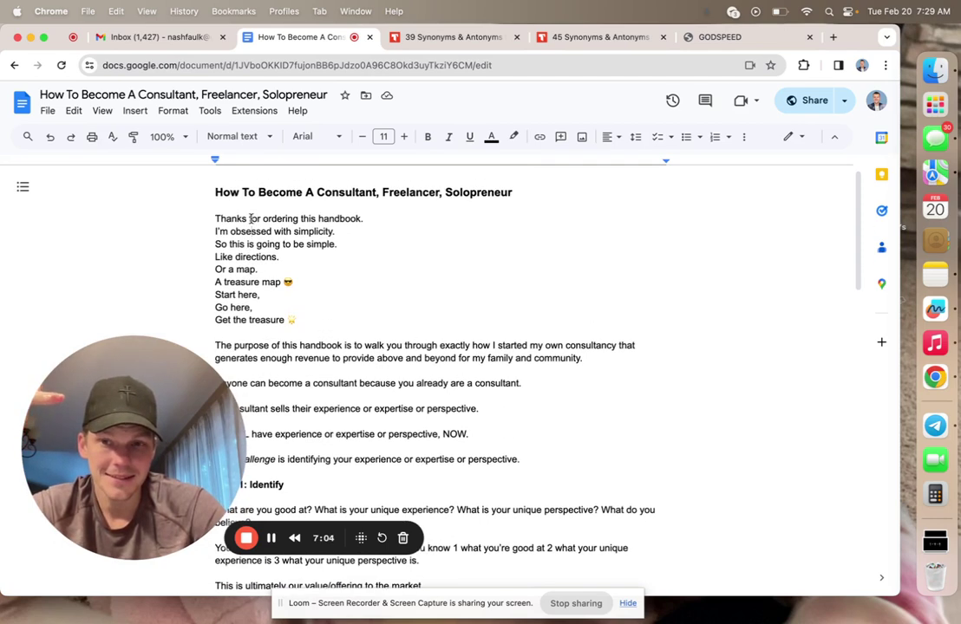
scroll(250, 219, down, 6)
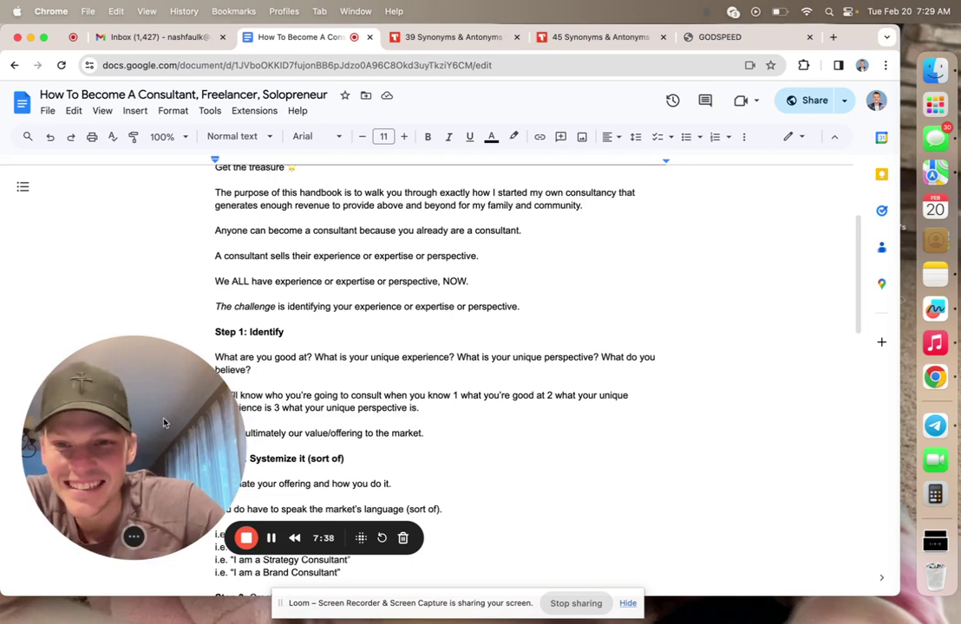
scroll(300, 291, up, 1)
scroll(300, 292, up, 3)
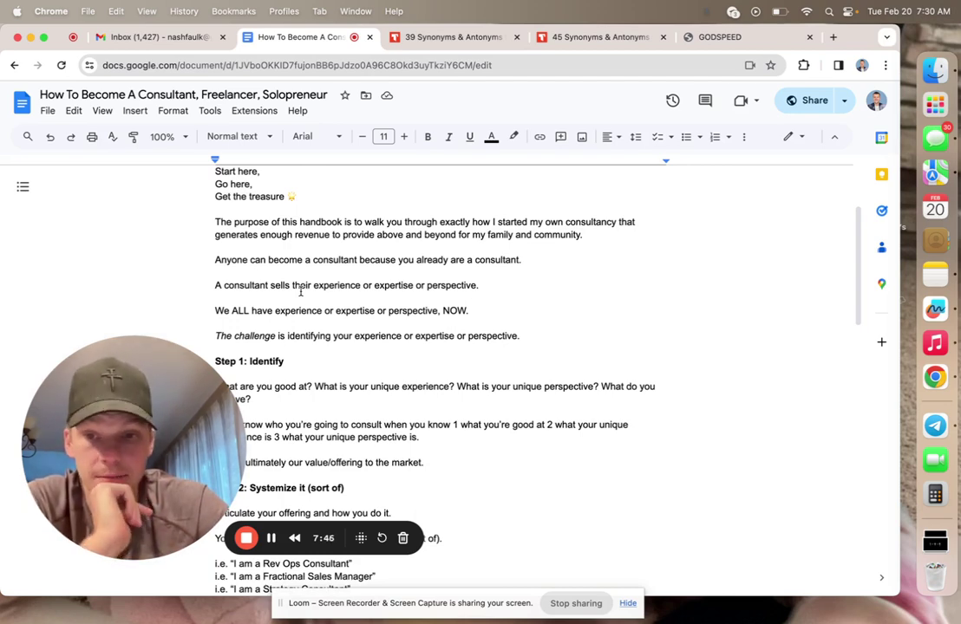
scroll(300, 291, up, 2)
scroll(300, 291, up, 5)
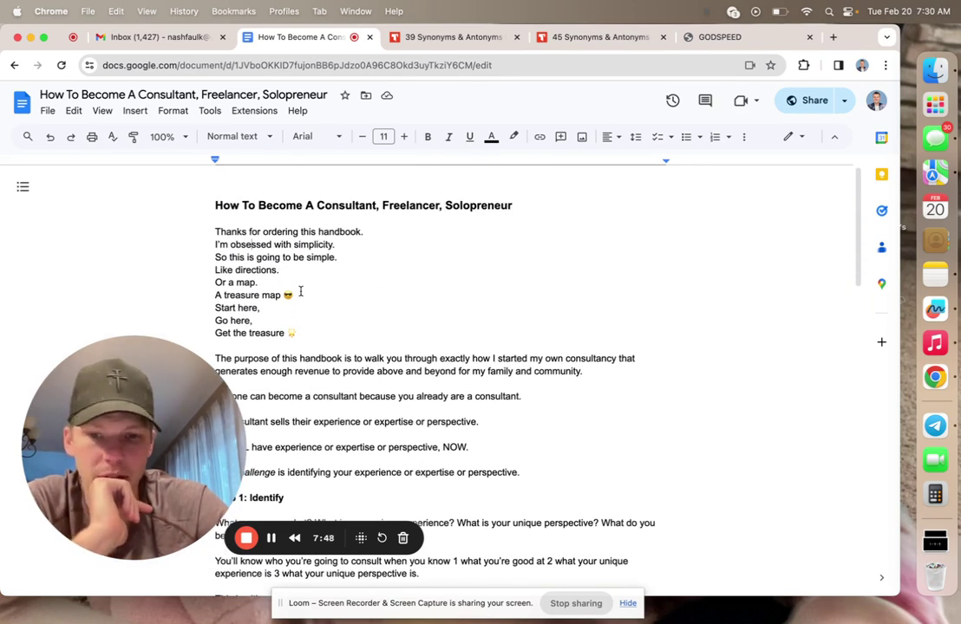